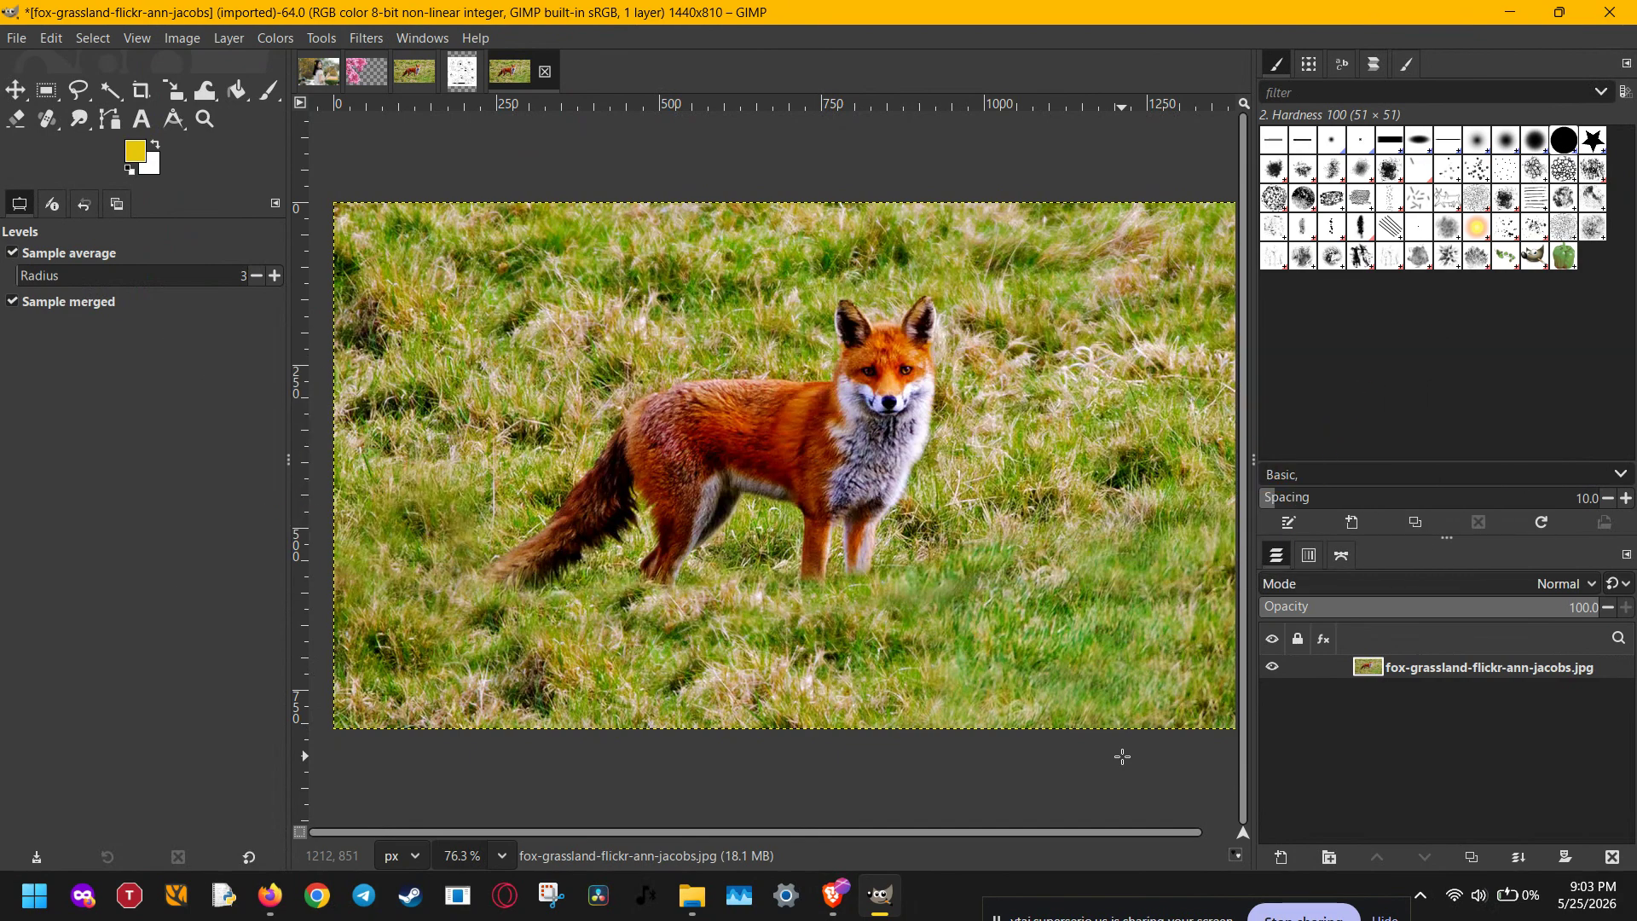
# Open pexels-v1nhcom-31309520.jpg, keeping its embedded sRGB colour profile.
pyautogui.click(16, 38)
pyautogui.click(55, 115)
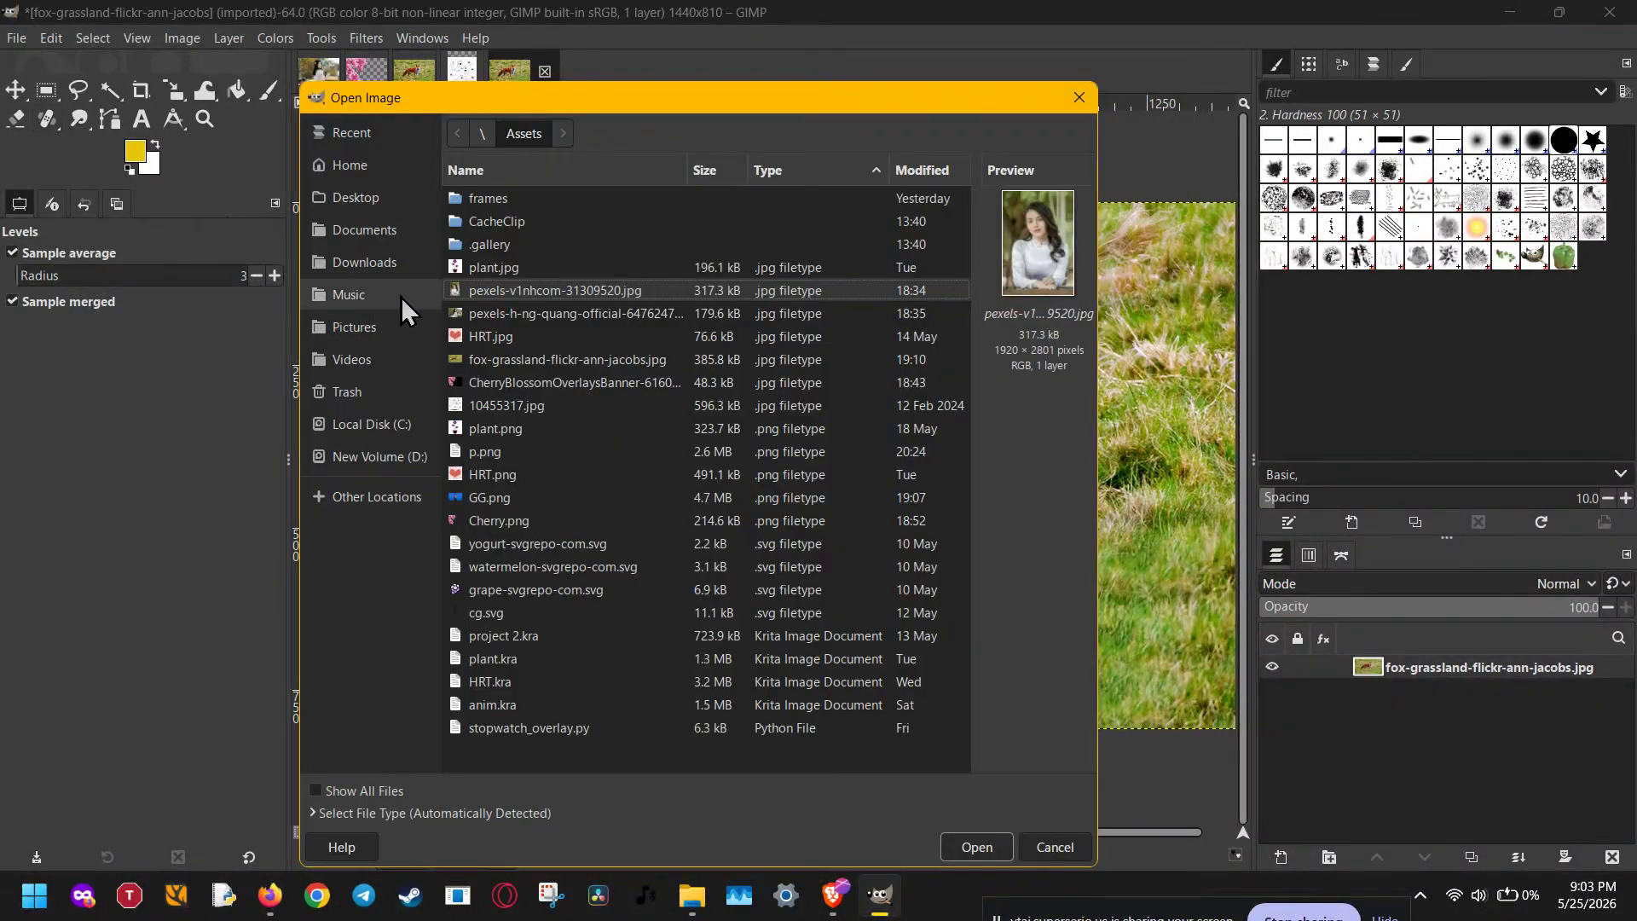
pyautogui.doubleClick(489, 290)
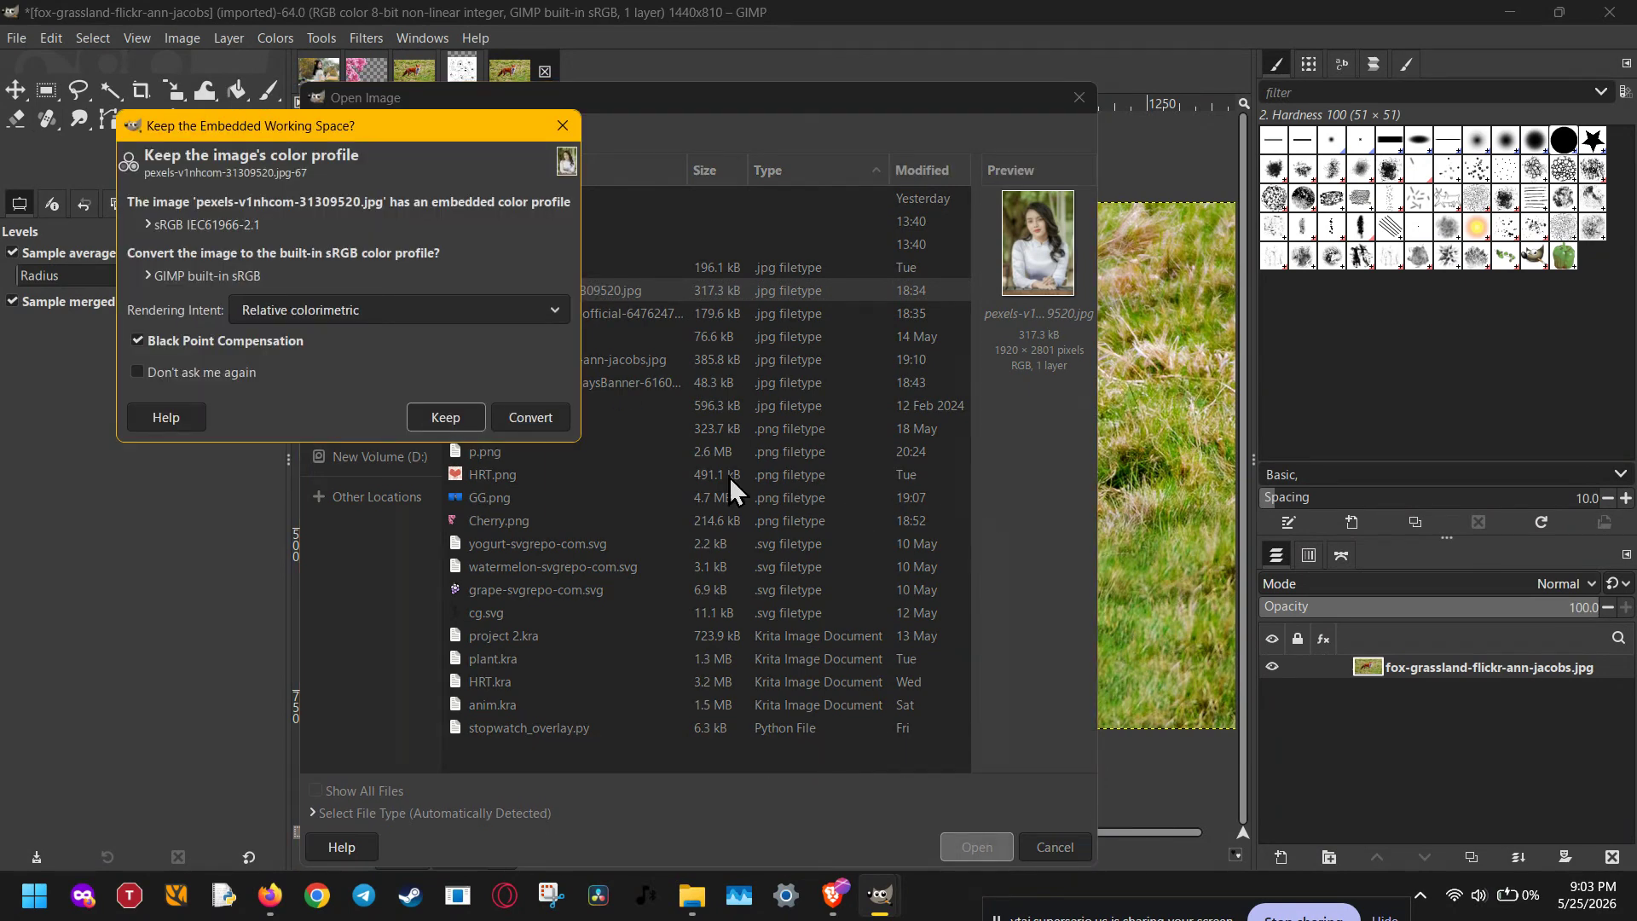
pyautogui.click(434, 418)
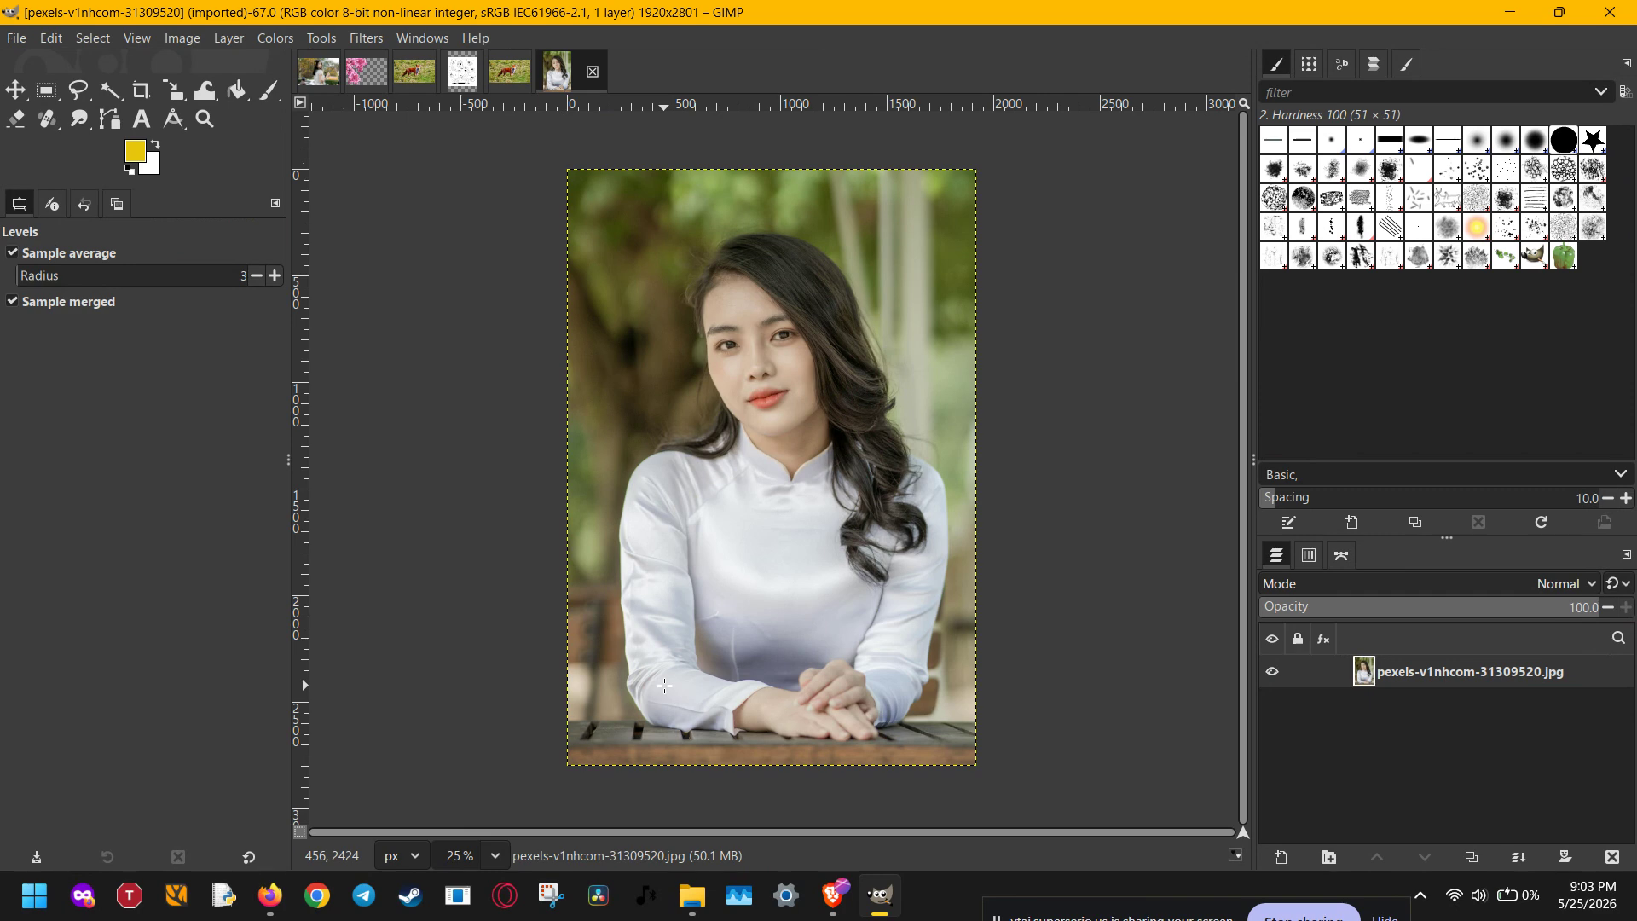
# Zoom and pan to centre the portrait, then switch to the Crop tool.
pyautogui.scroll(-1, 665, 686)
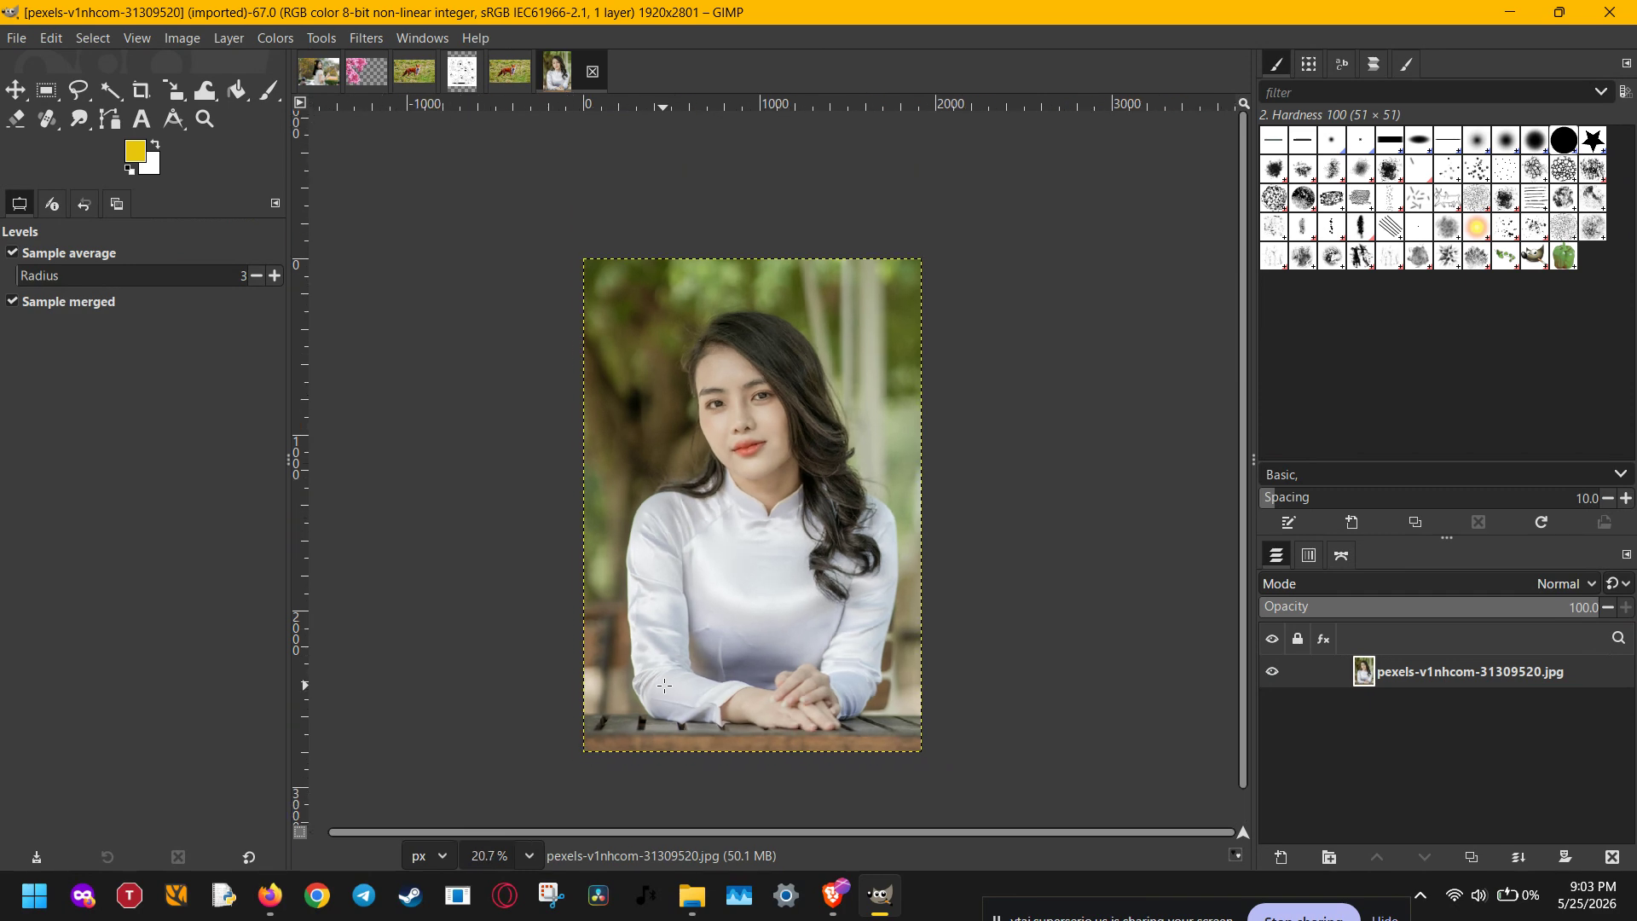
pyautogui.scroll(1, 738, 596)
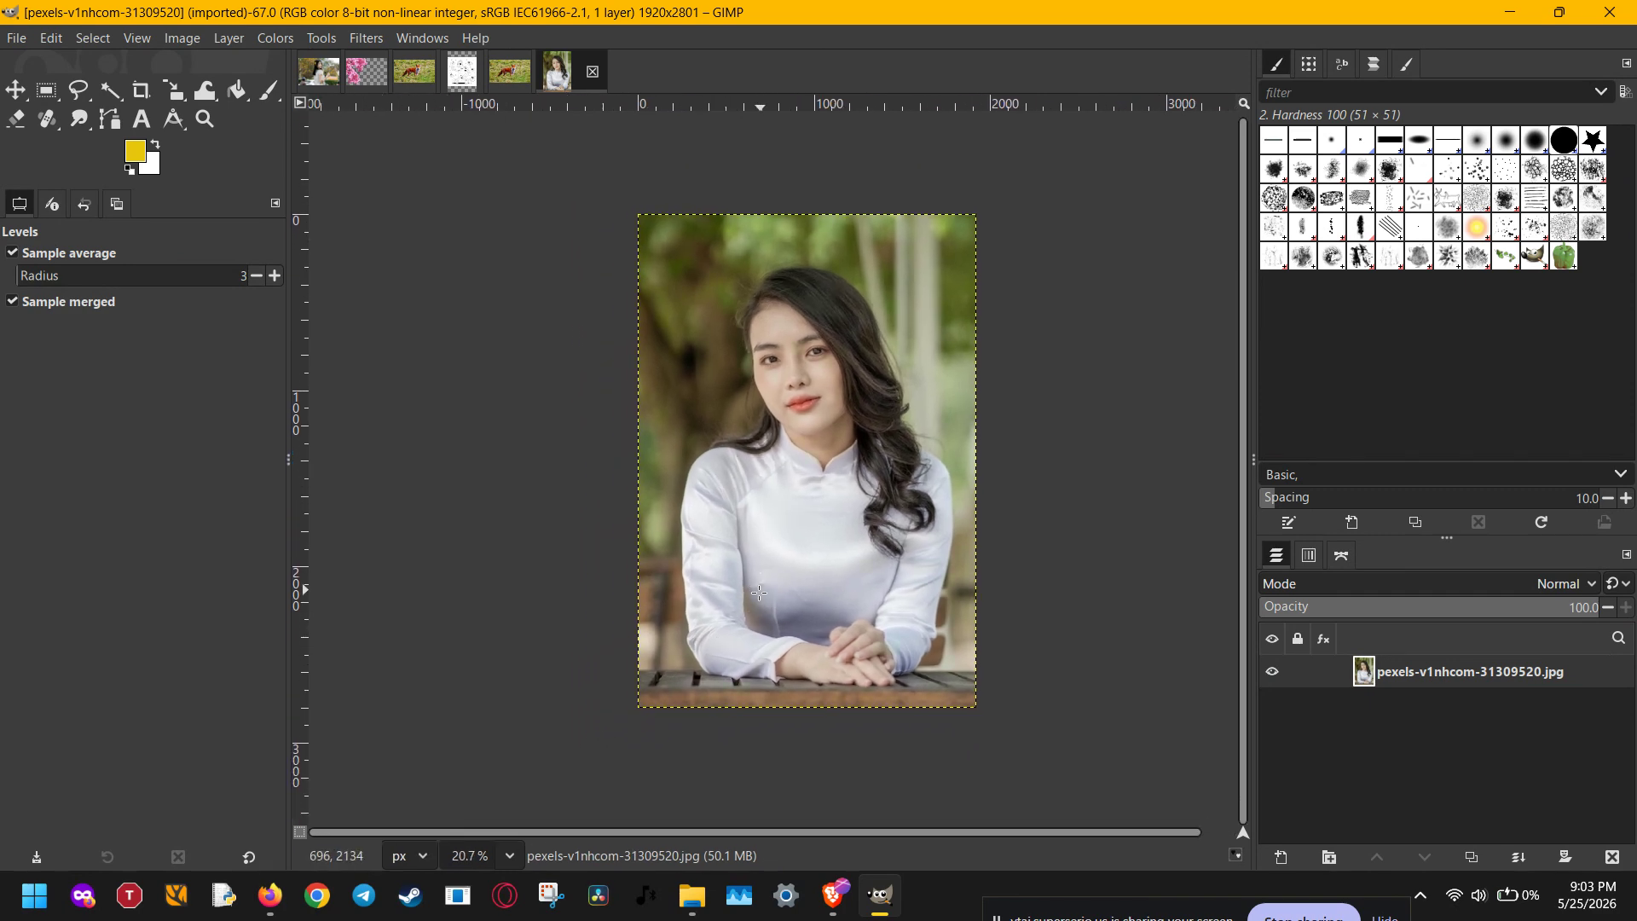
pyautogui.scroll(1, 788, 554)
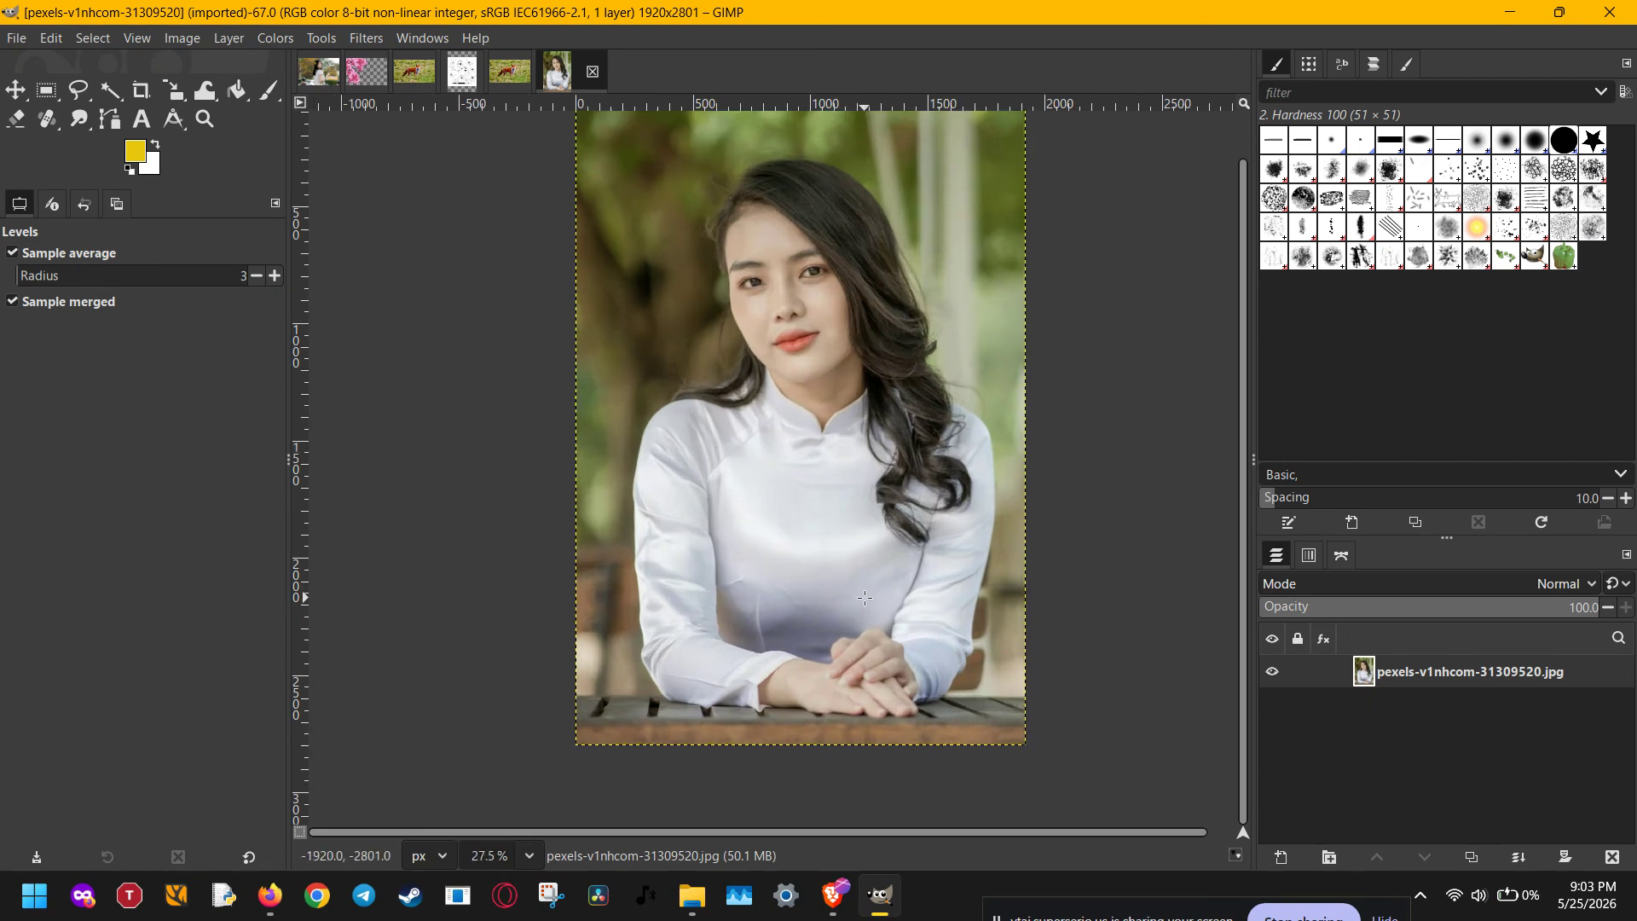
pyautogui.scroll(1, 818, 513)
pyautogui.moveTo(800, 441); pyautogui.dragTo(807, 491)
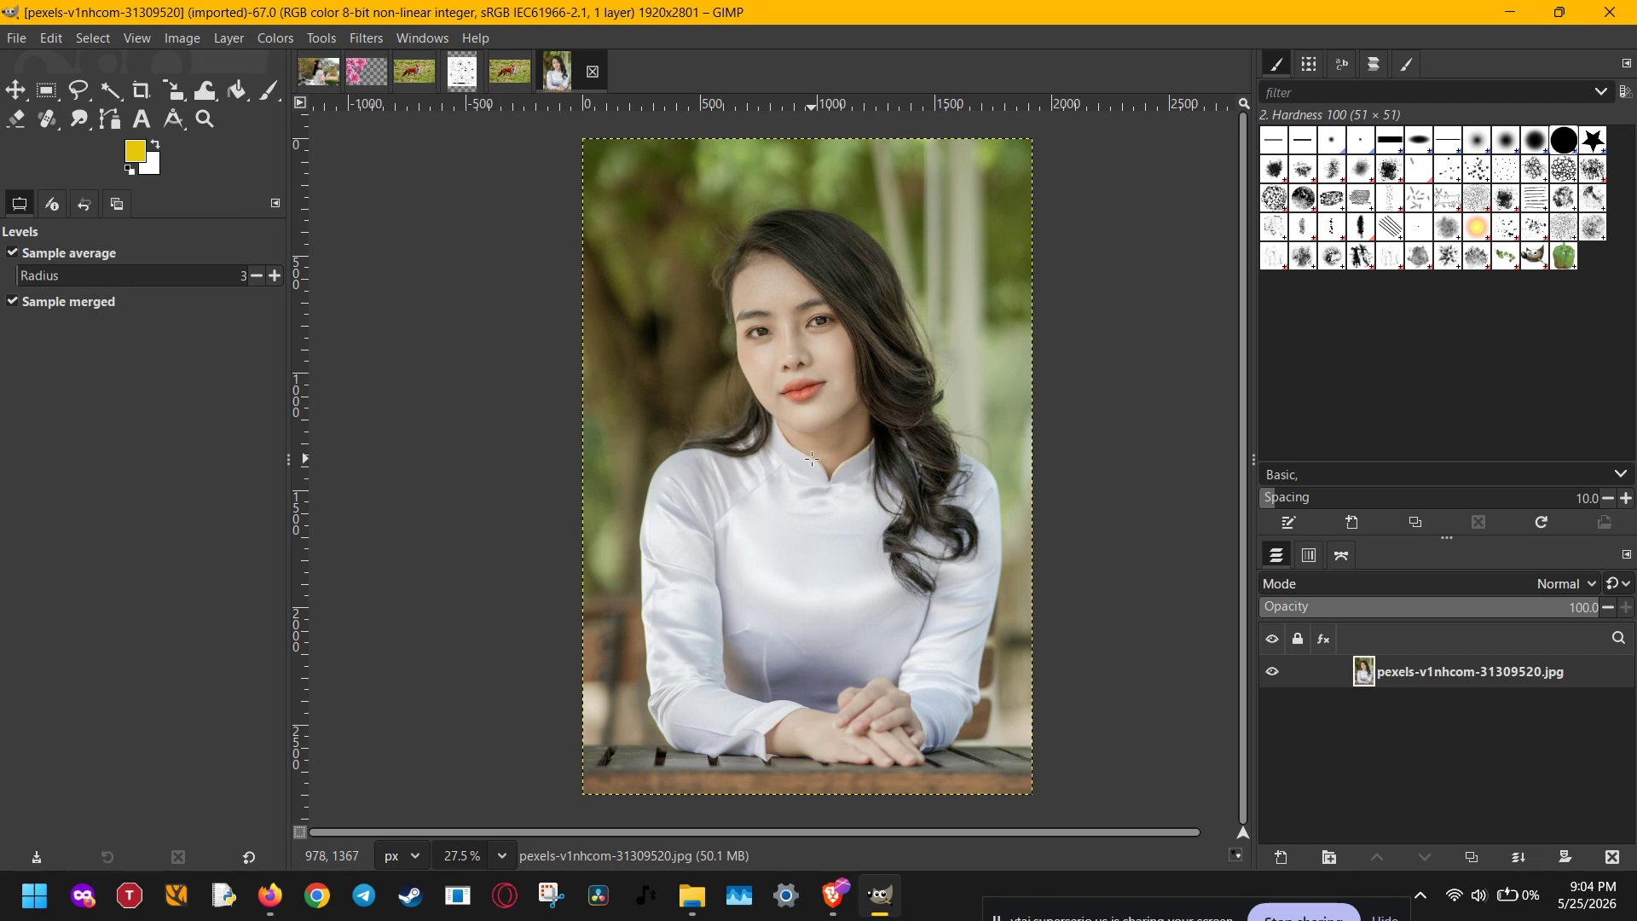
pyautogui.hotkey('shift', 'c')
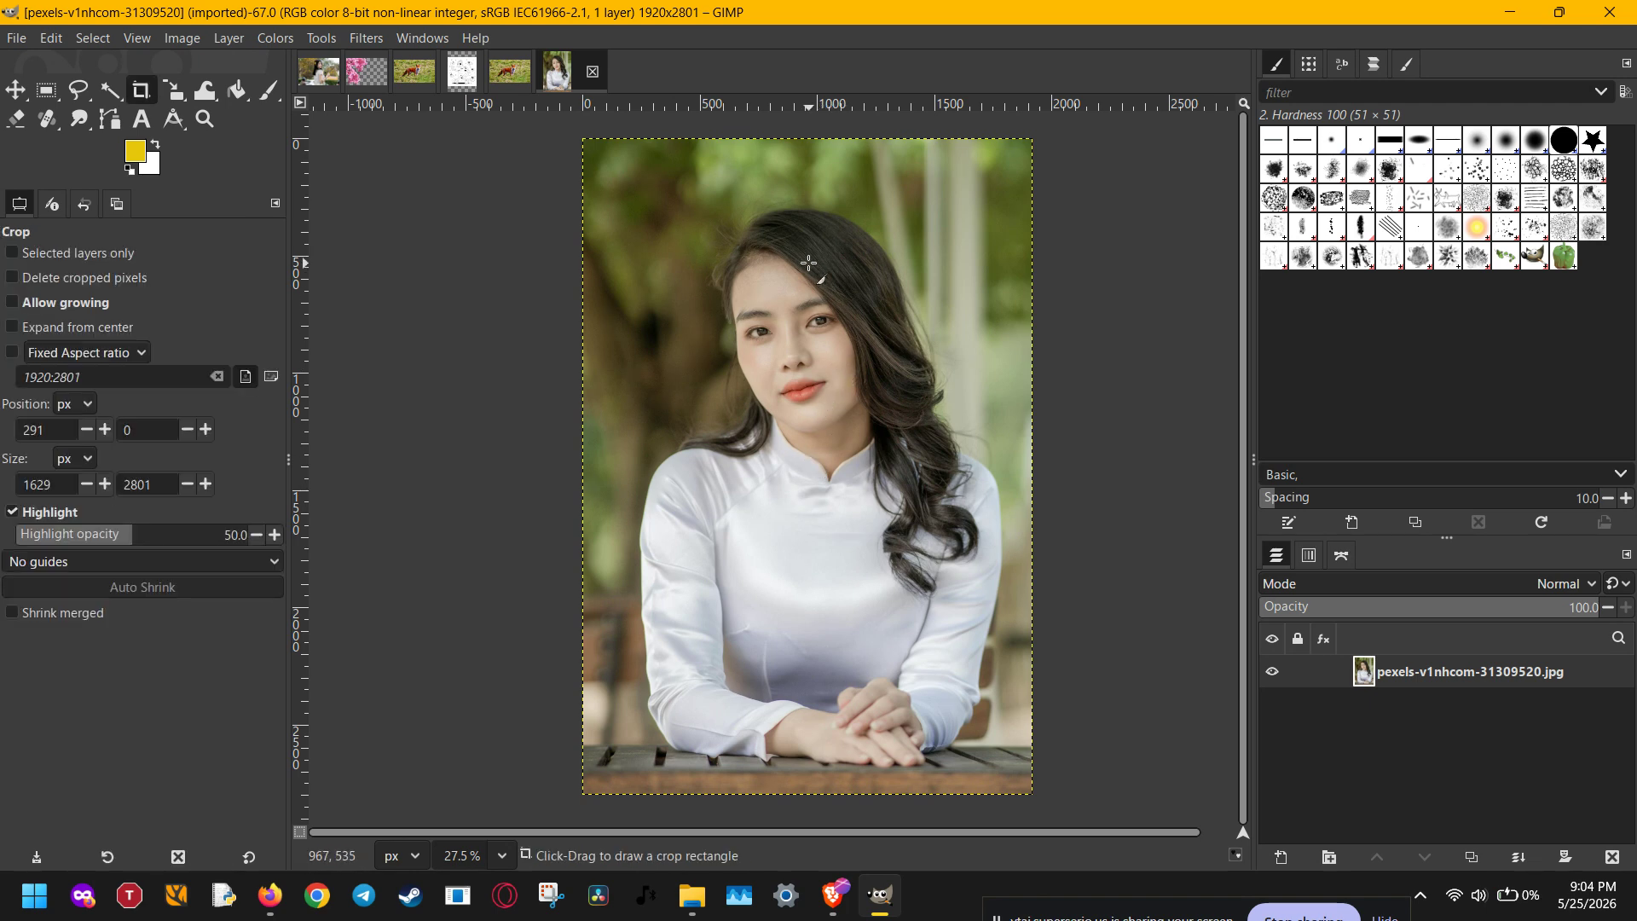
pyautogui.moveTo(641, 182); pyautogui.dragTo(1000, 484)
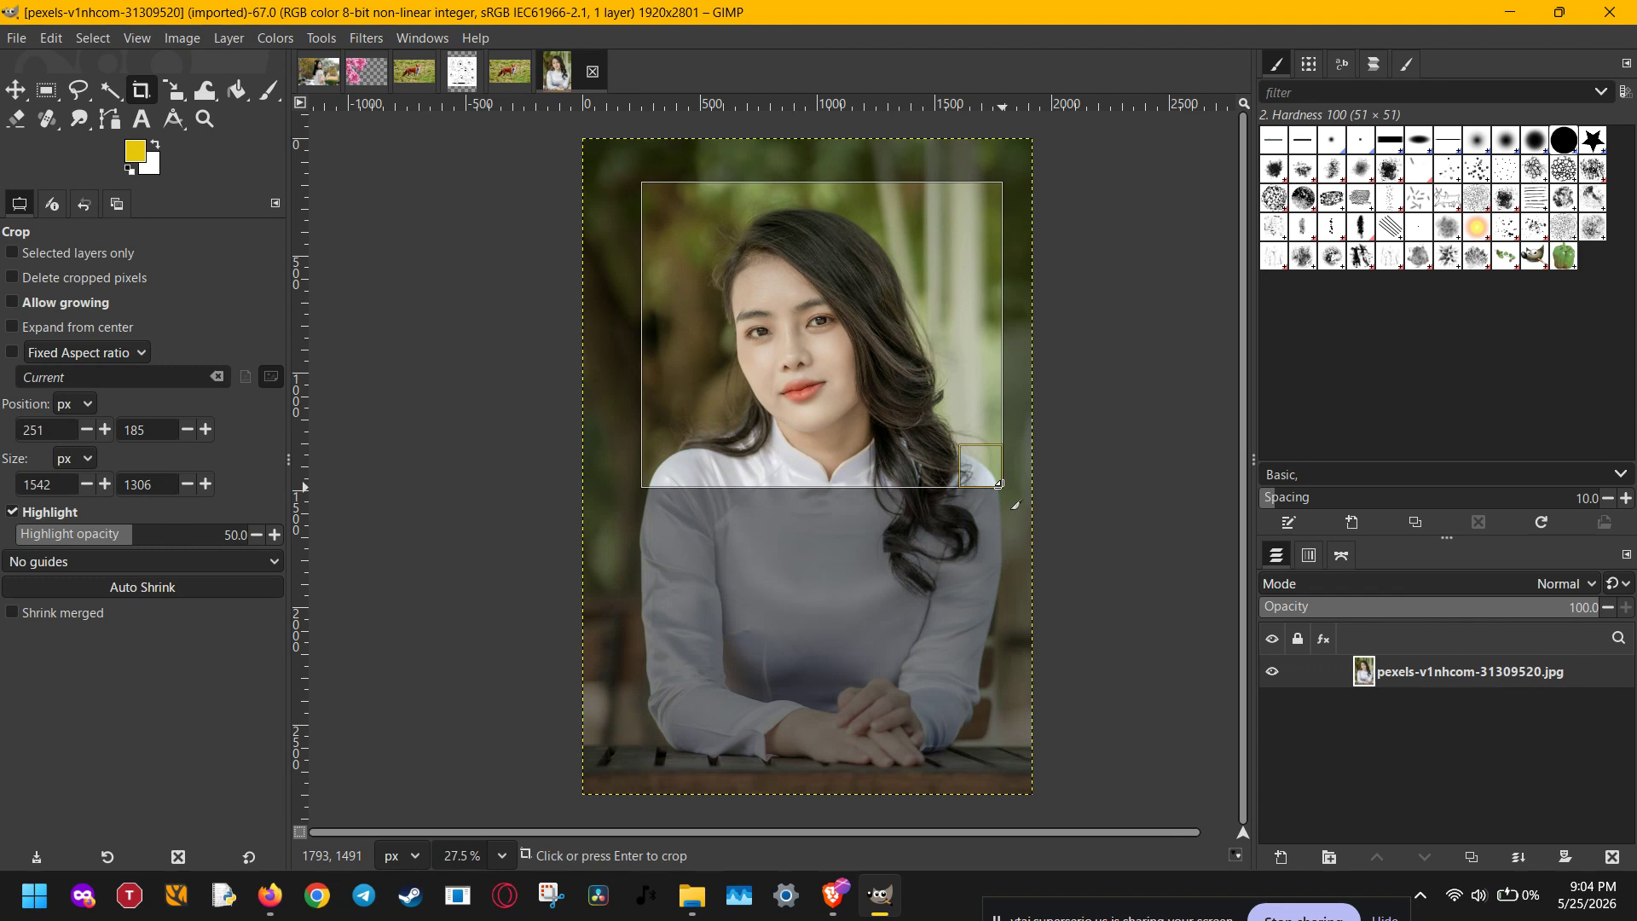
pyautogui.press('Return')
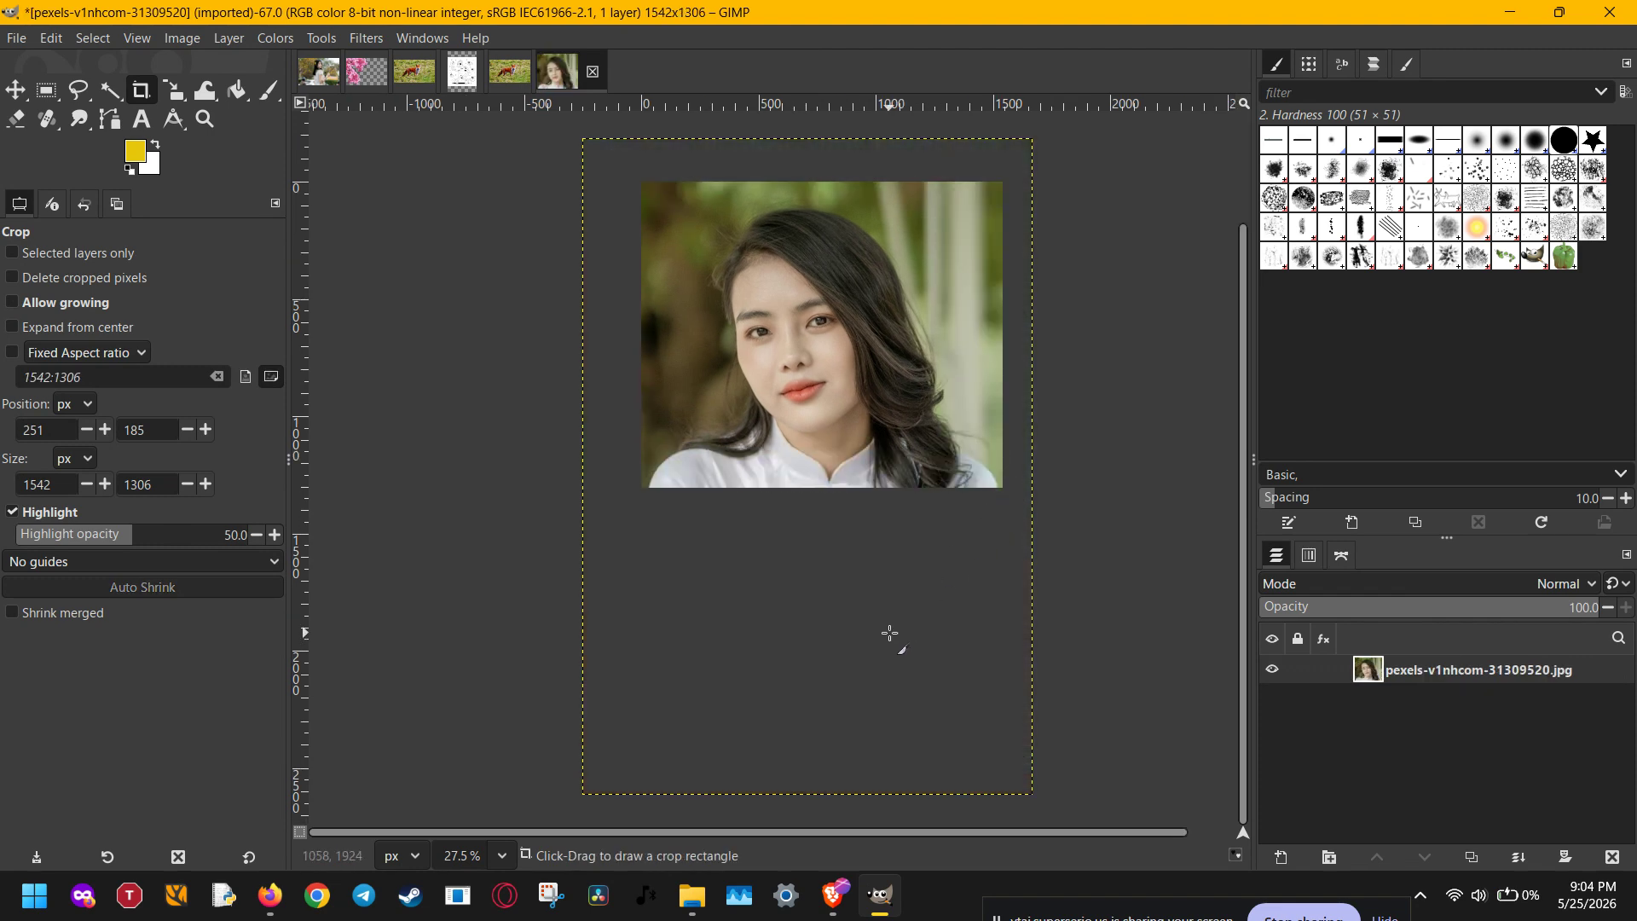
pyautogui.click(52, 39)
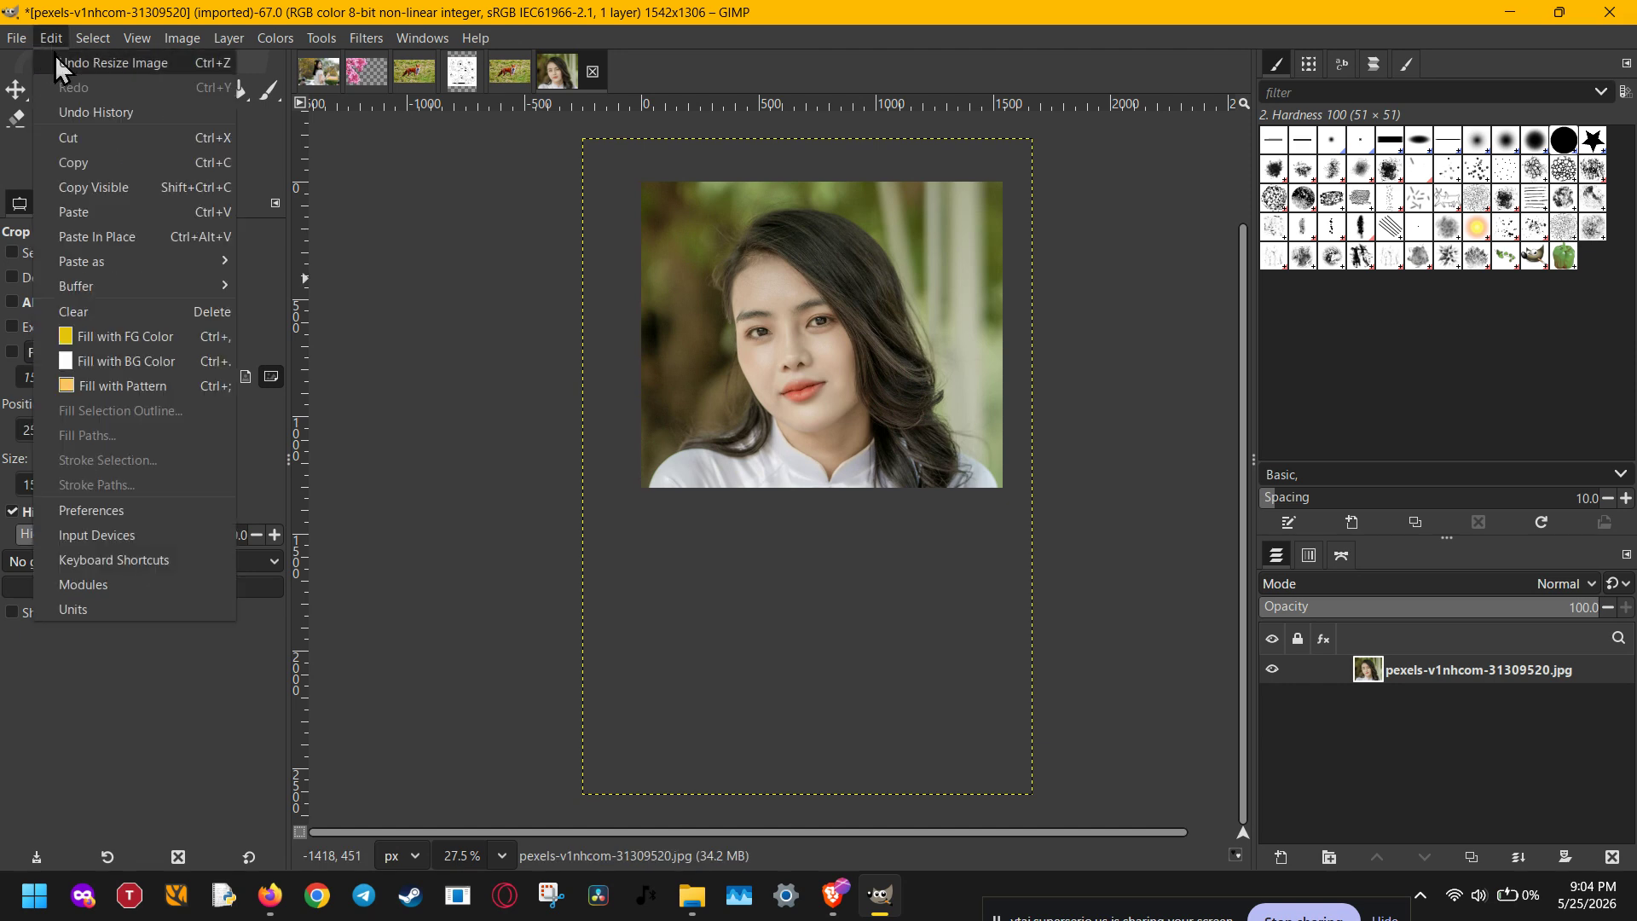
pyautogui.click(54, 61)
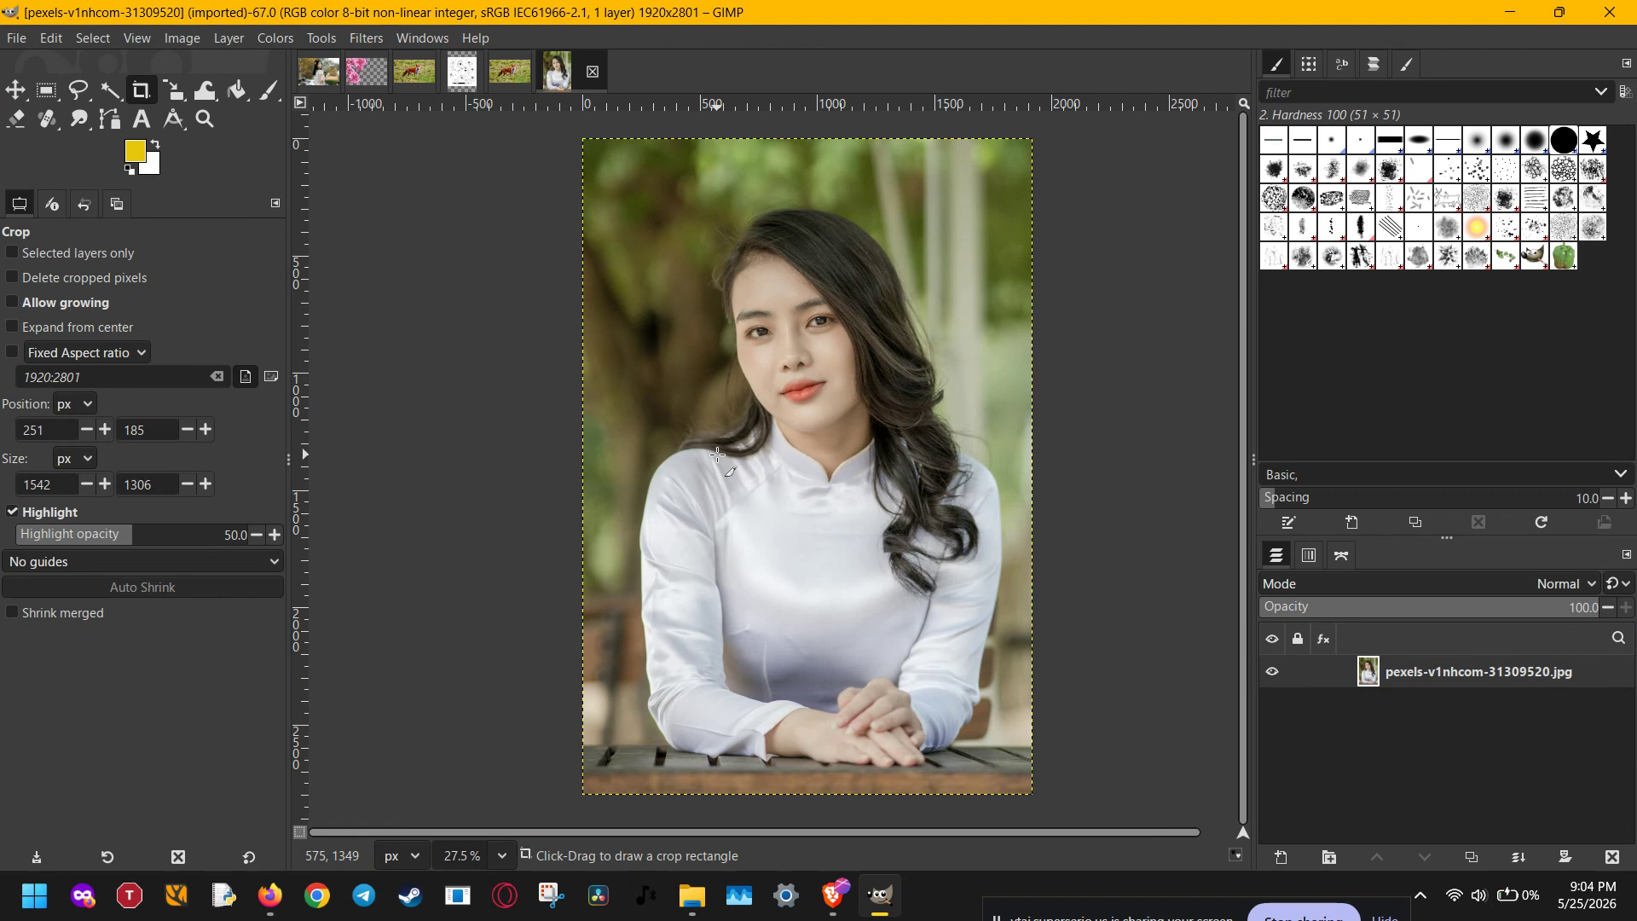
pyautogui.click(283, 40)
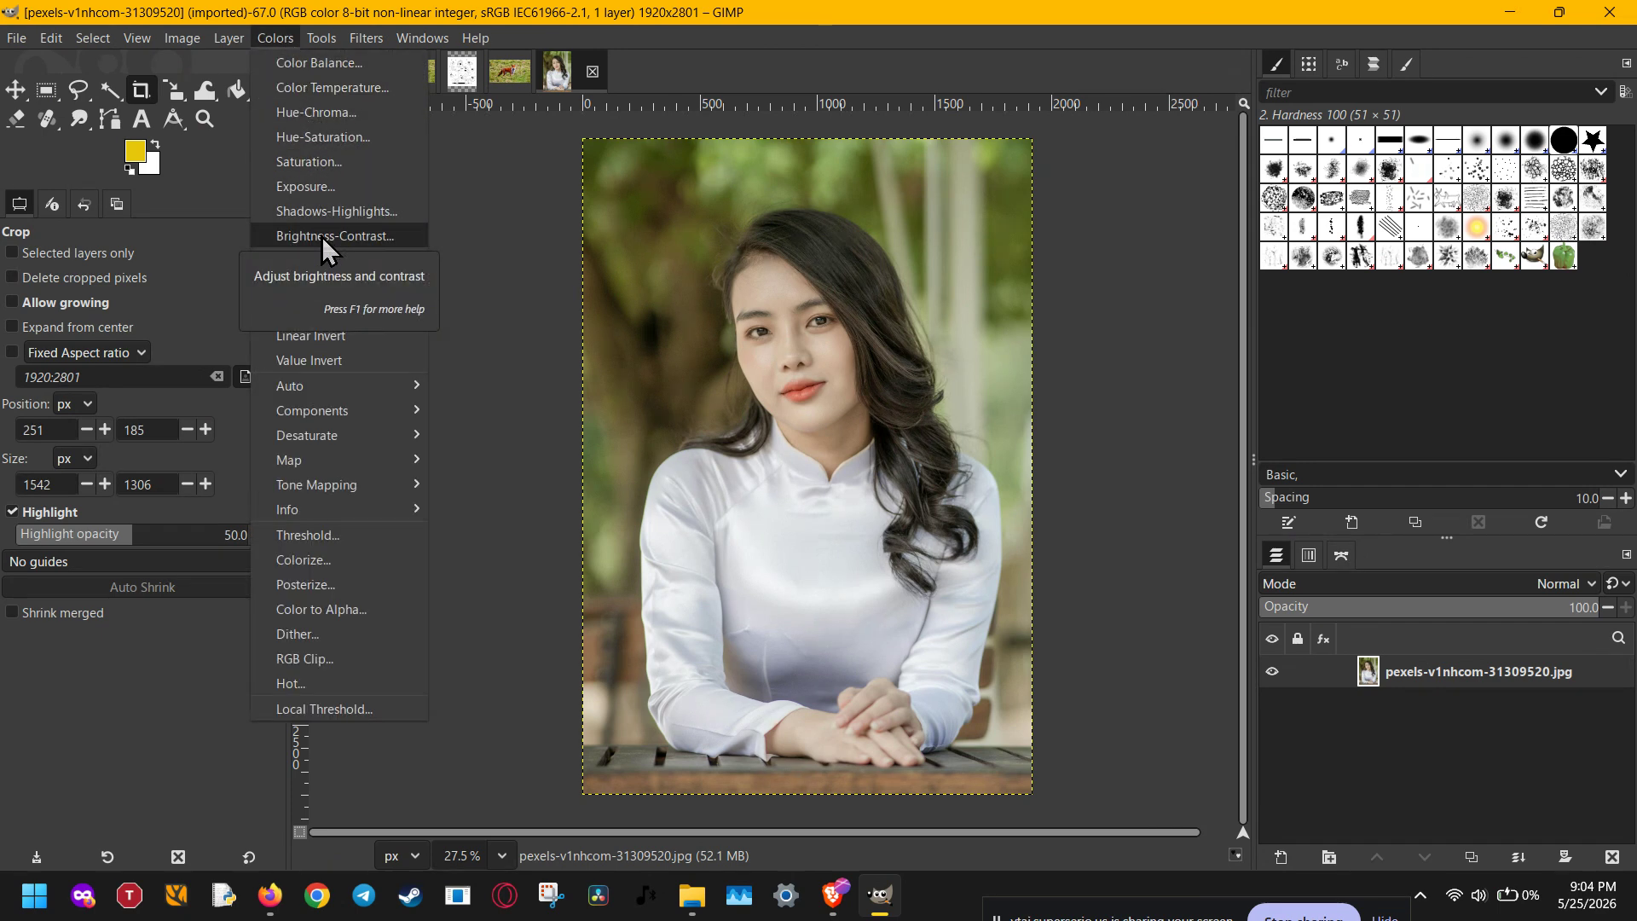
# Apply Brightness-Contrast with brightness 2 and contrast 3 to the portrait.
pyautogui.click(387, 236)
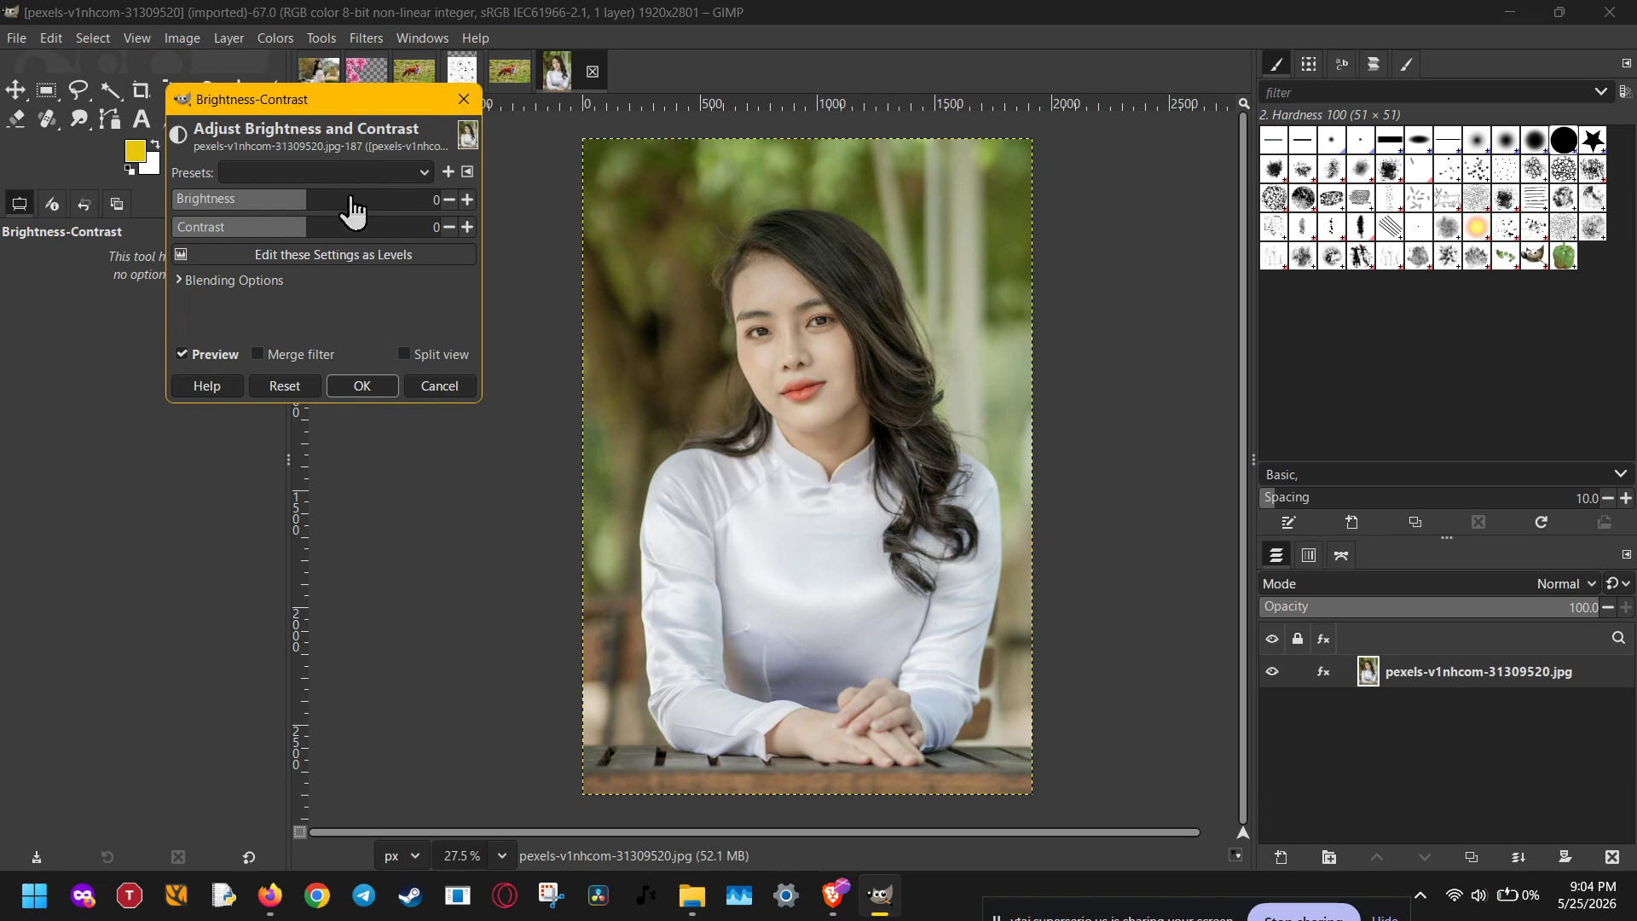
pyautogui.scroll(3, 351, 196)
pyautogui.scroll(3, 352, 196)
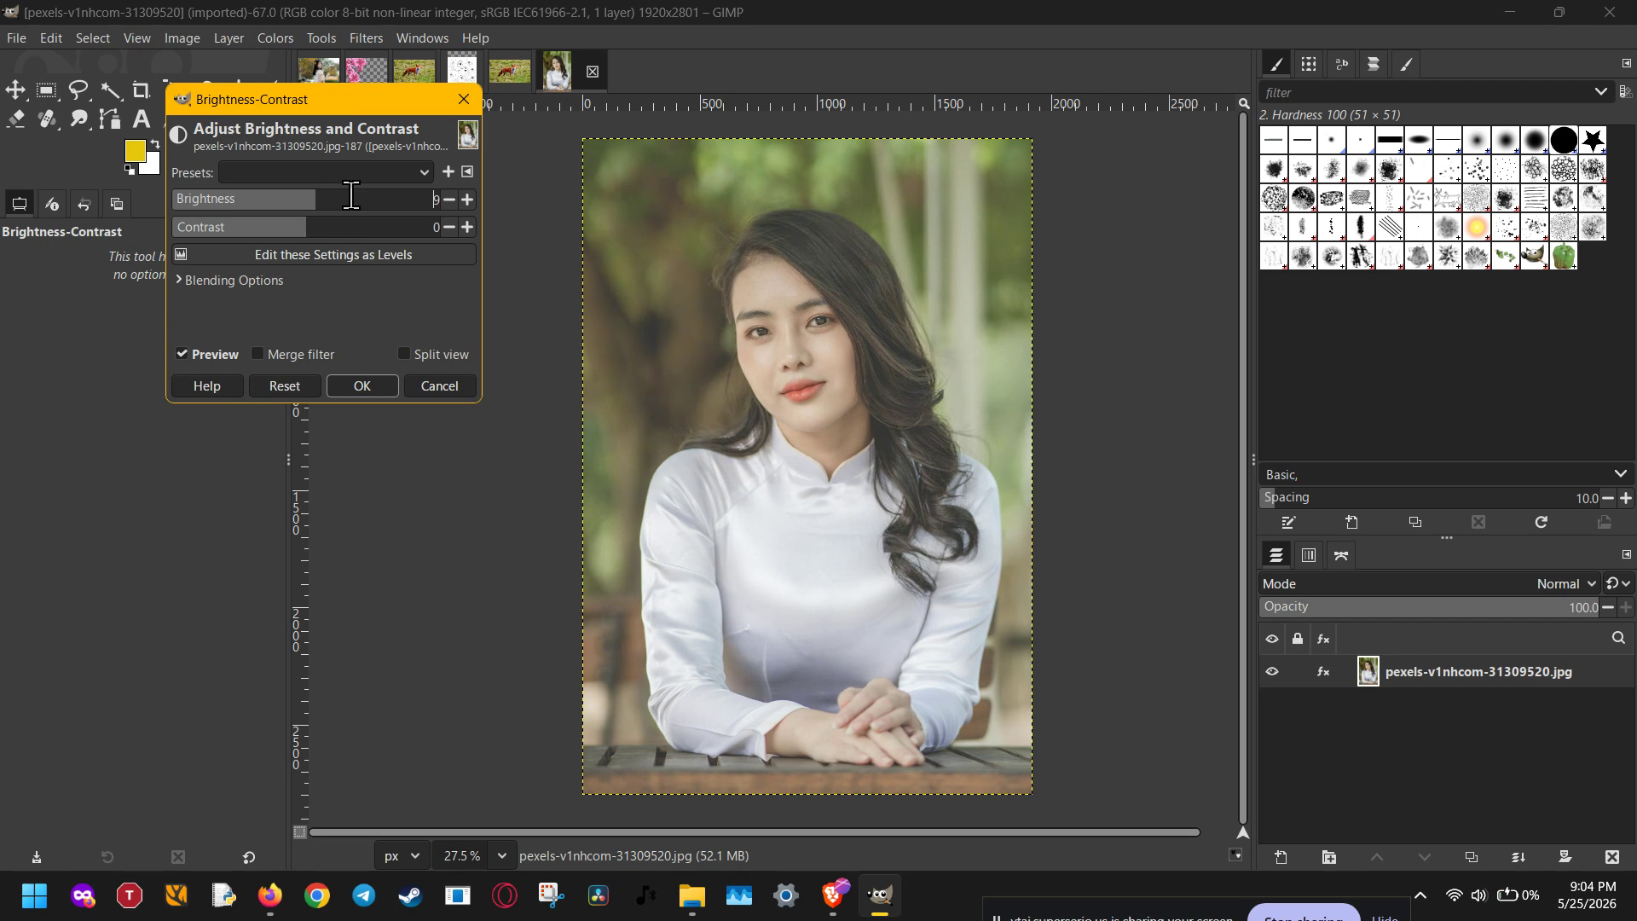
pyautogui.scroll(-6, 352, 197)
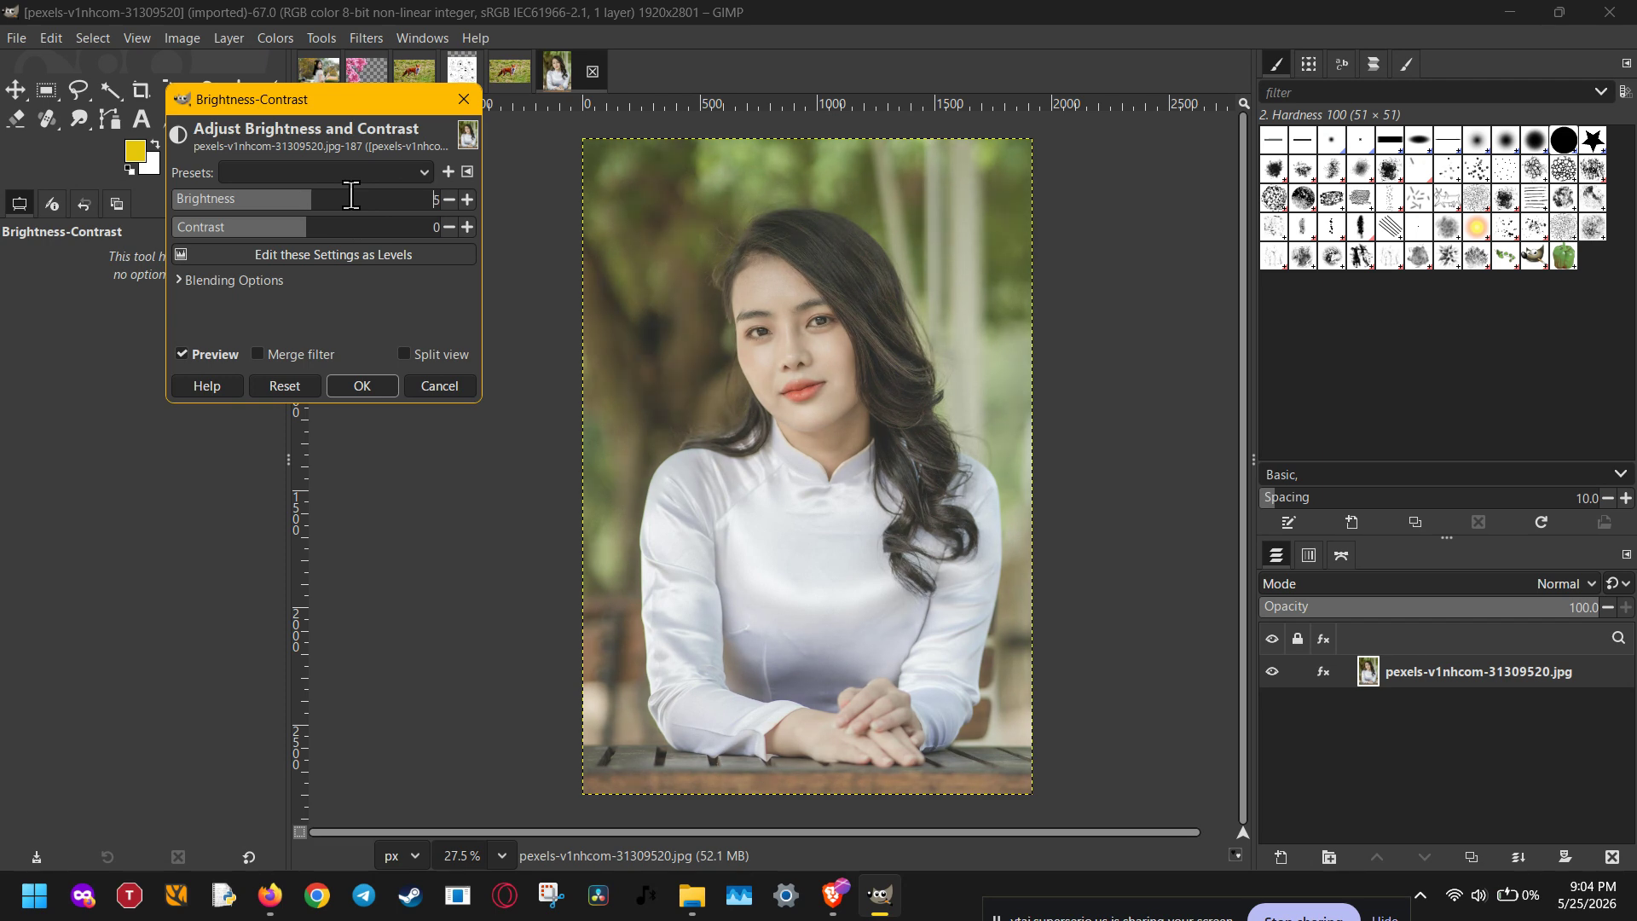
pyautogui.scroll(4, 347, 229)
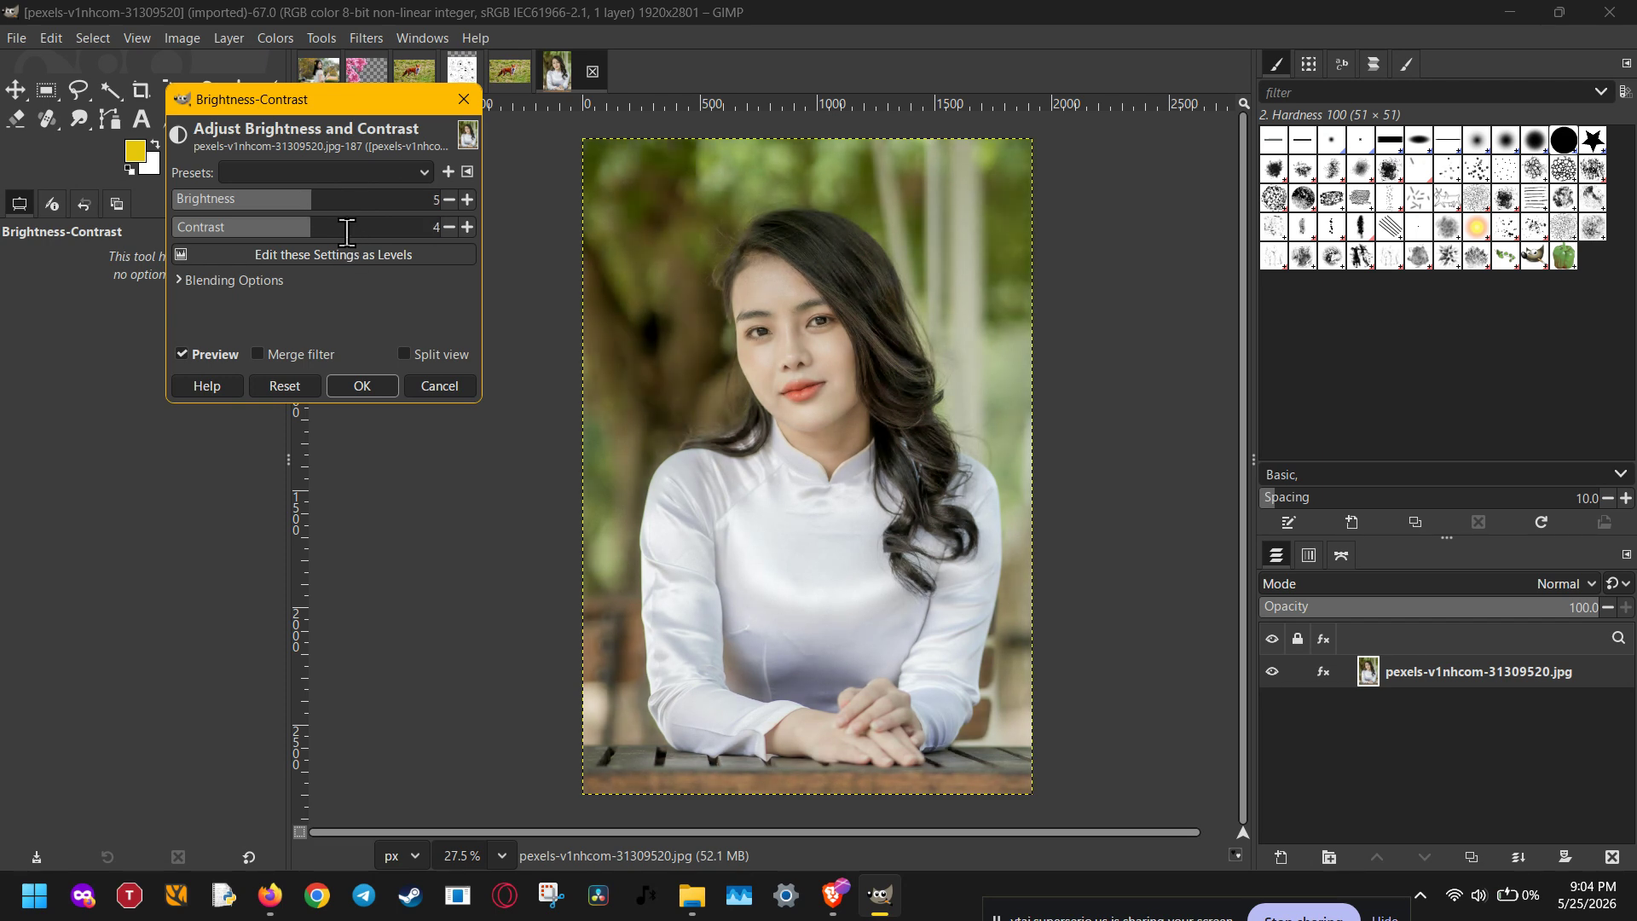
pyautogui.scroll(1, 348, 230)
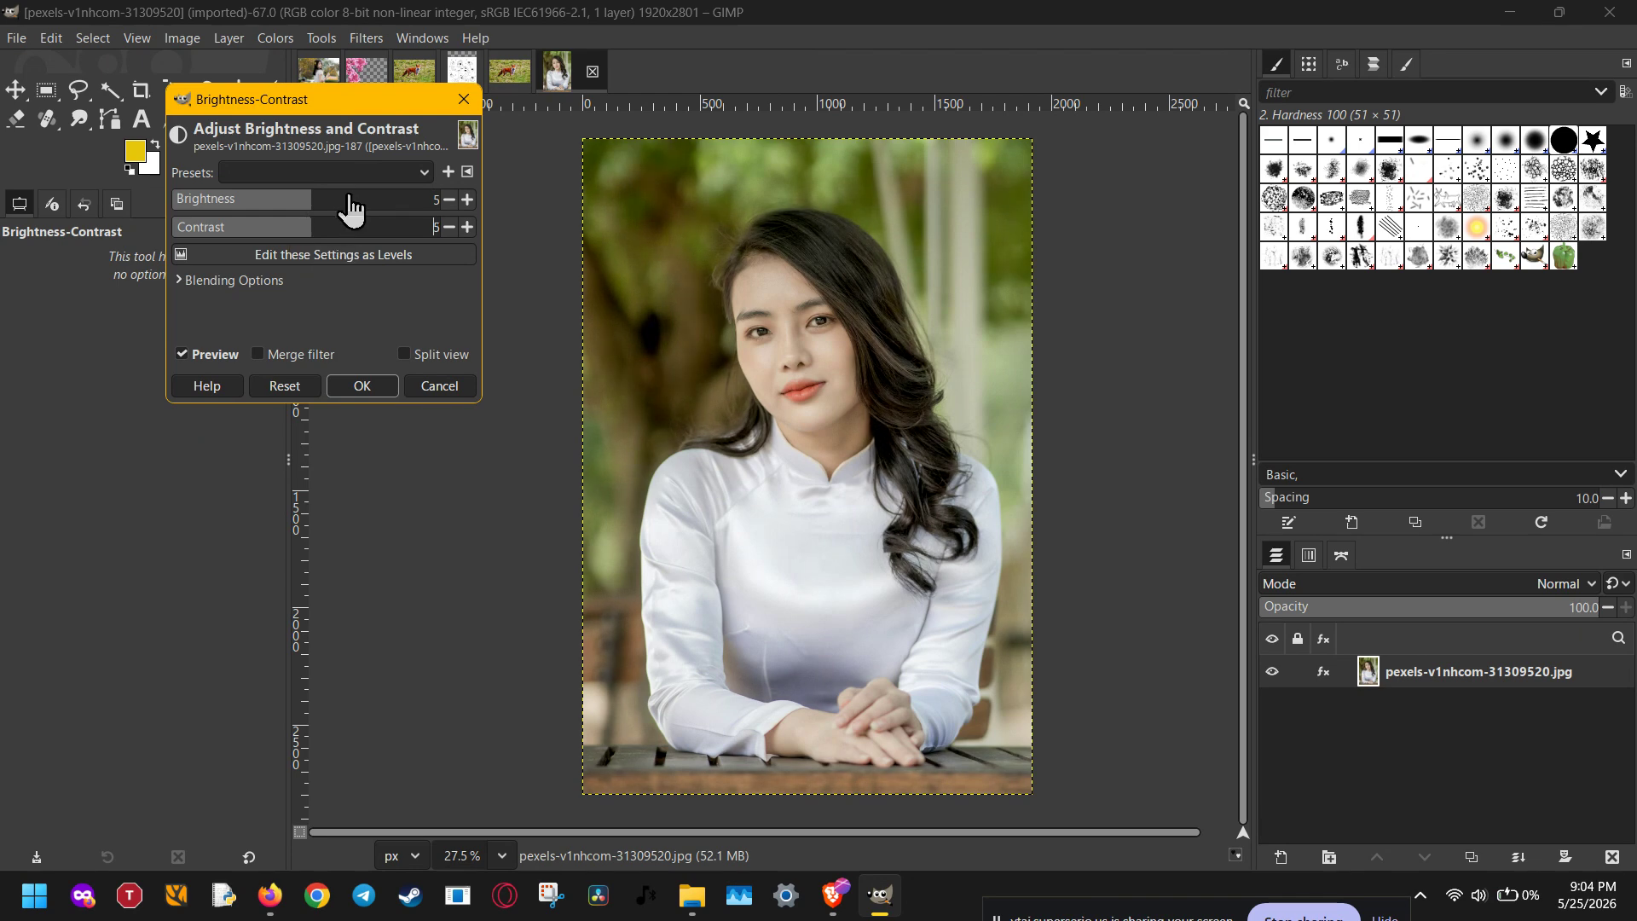
pyautogui.scroll(-3, 349, 198)
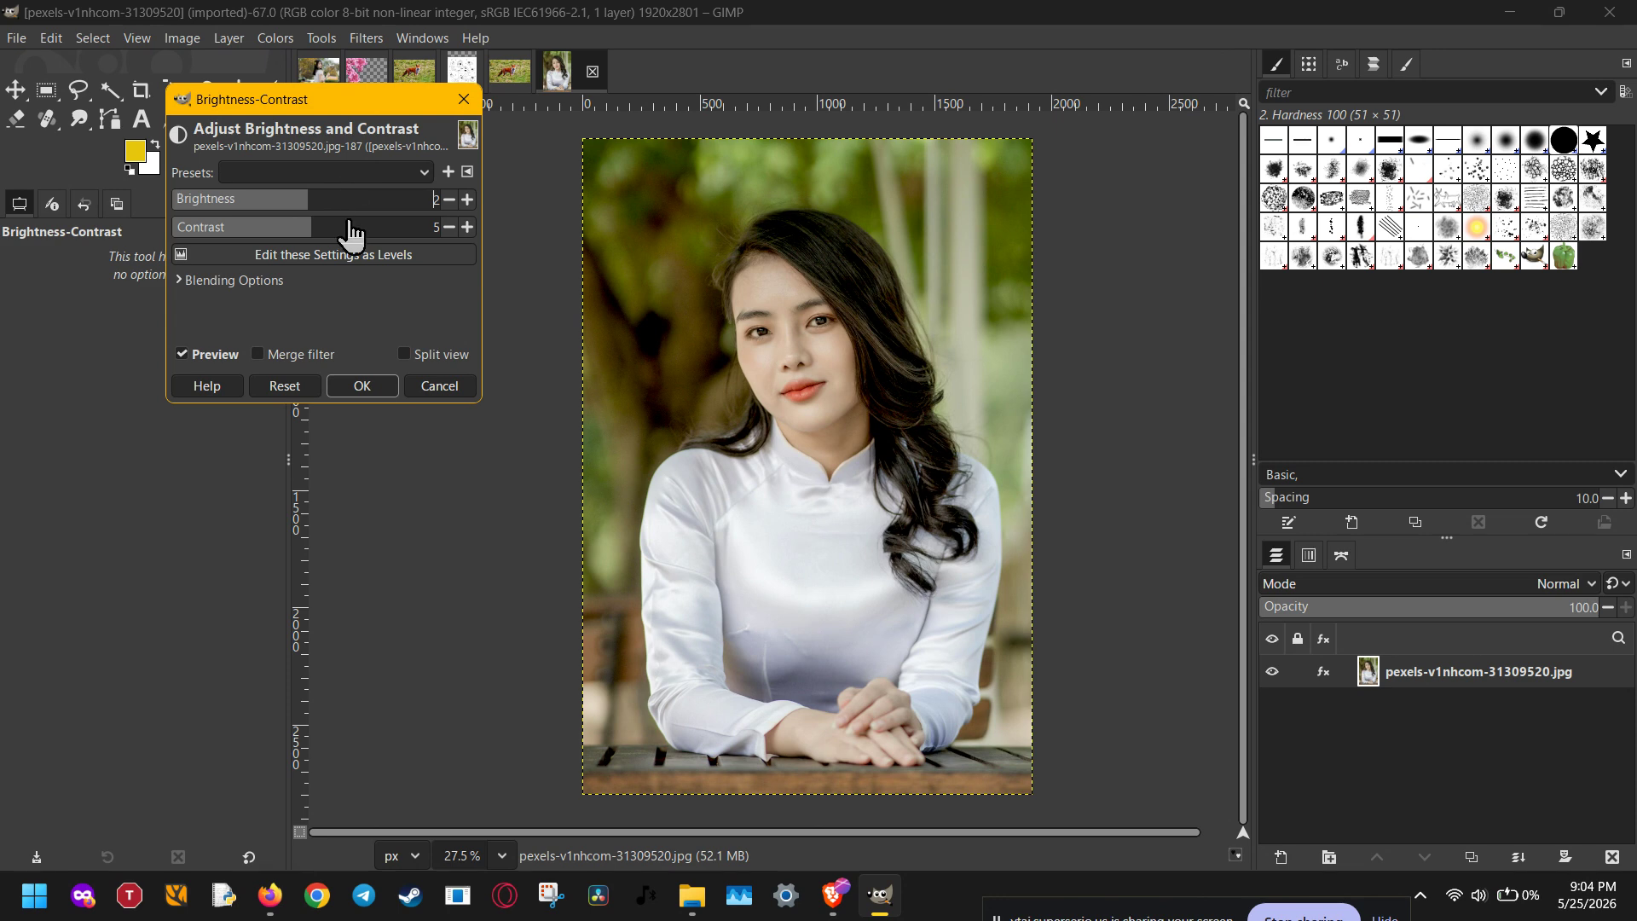
pyautogui.scroll(-1, 348, 229)
pyautogui.scroll(-1, 348, 230)
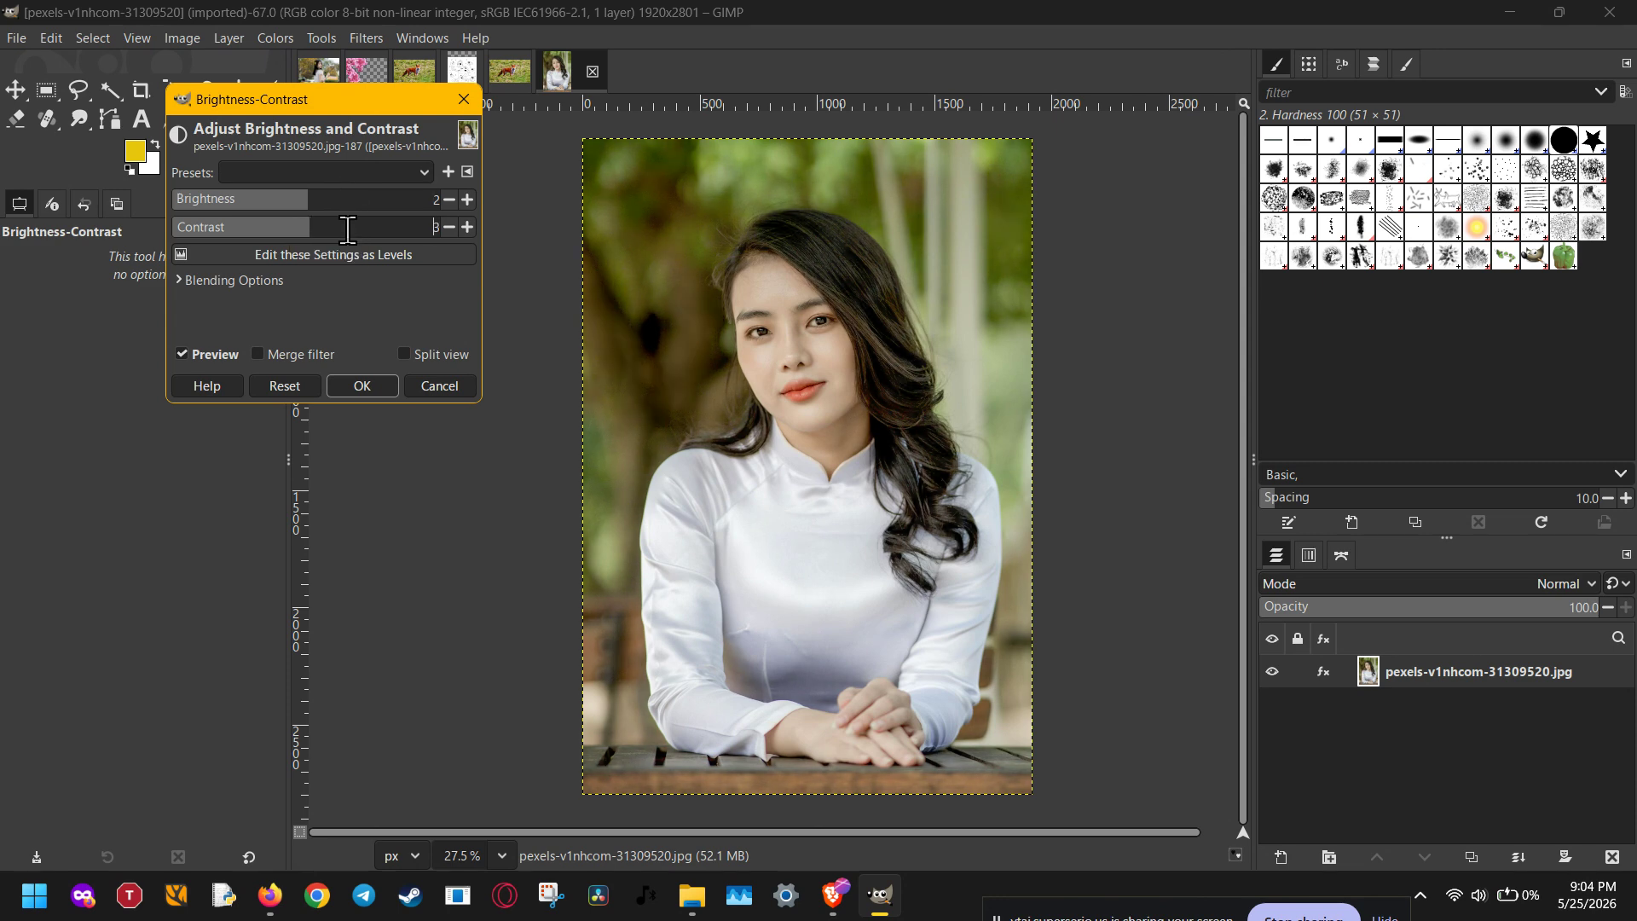
pyautogui.scroll(-1, 348, 229)
pyautogui.scroll(1, 348, 229)
pyautogui.click(363, 386)
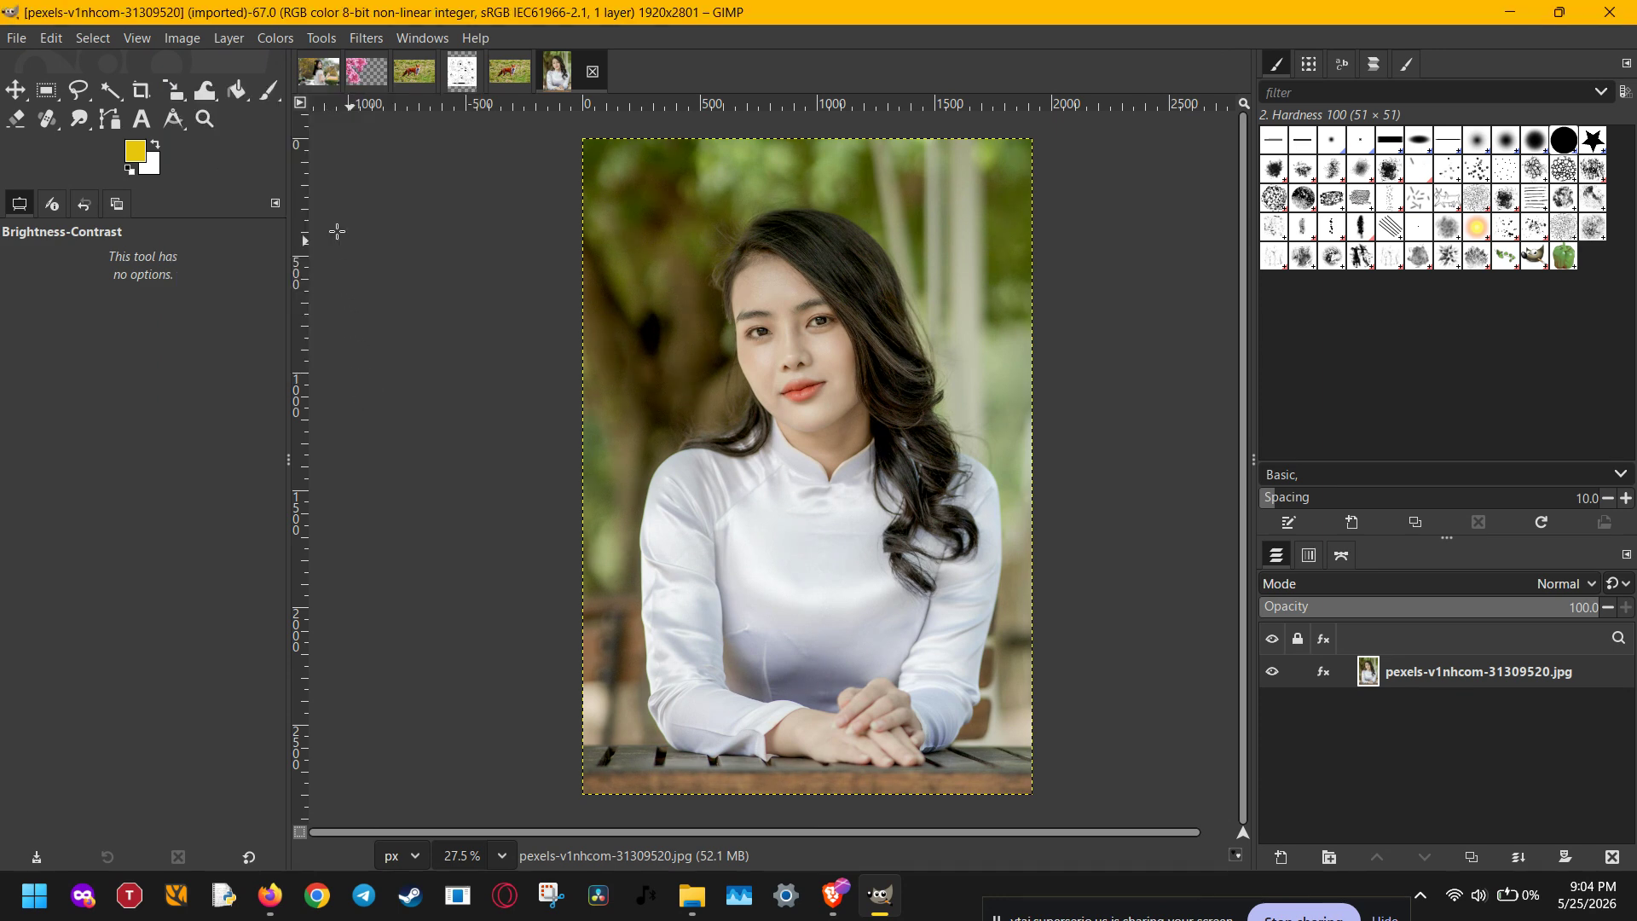
pyautogui.click(282, 39)
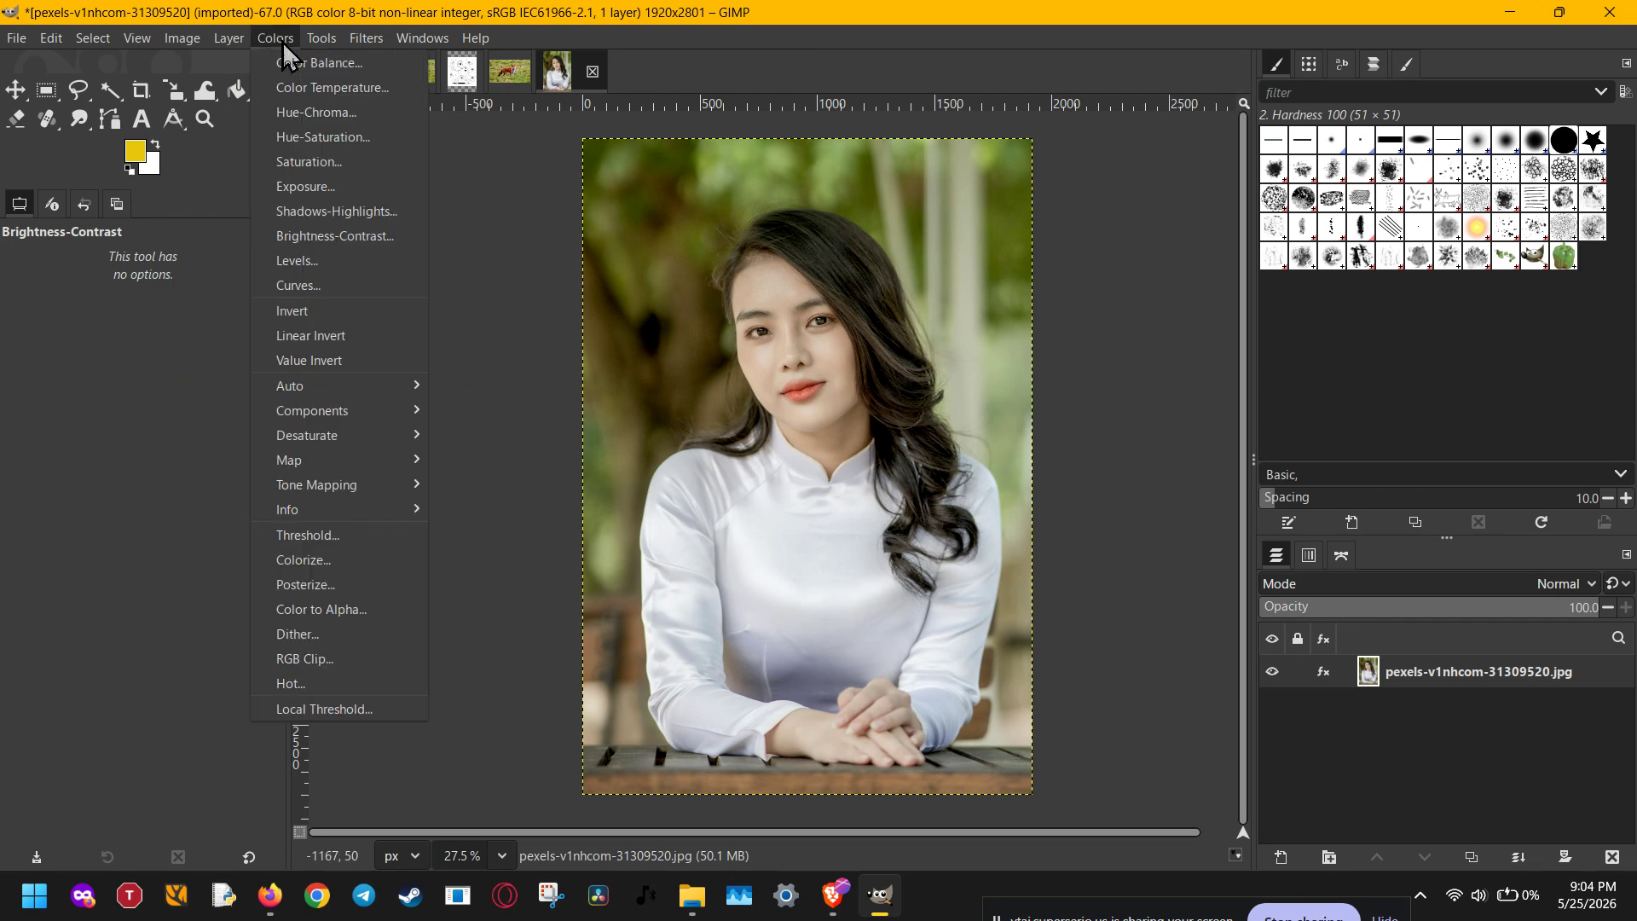
pyautogui.click(274, 267)
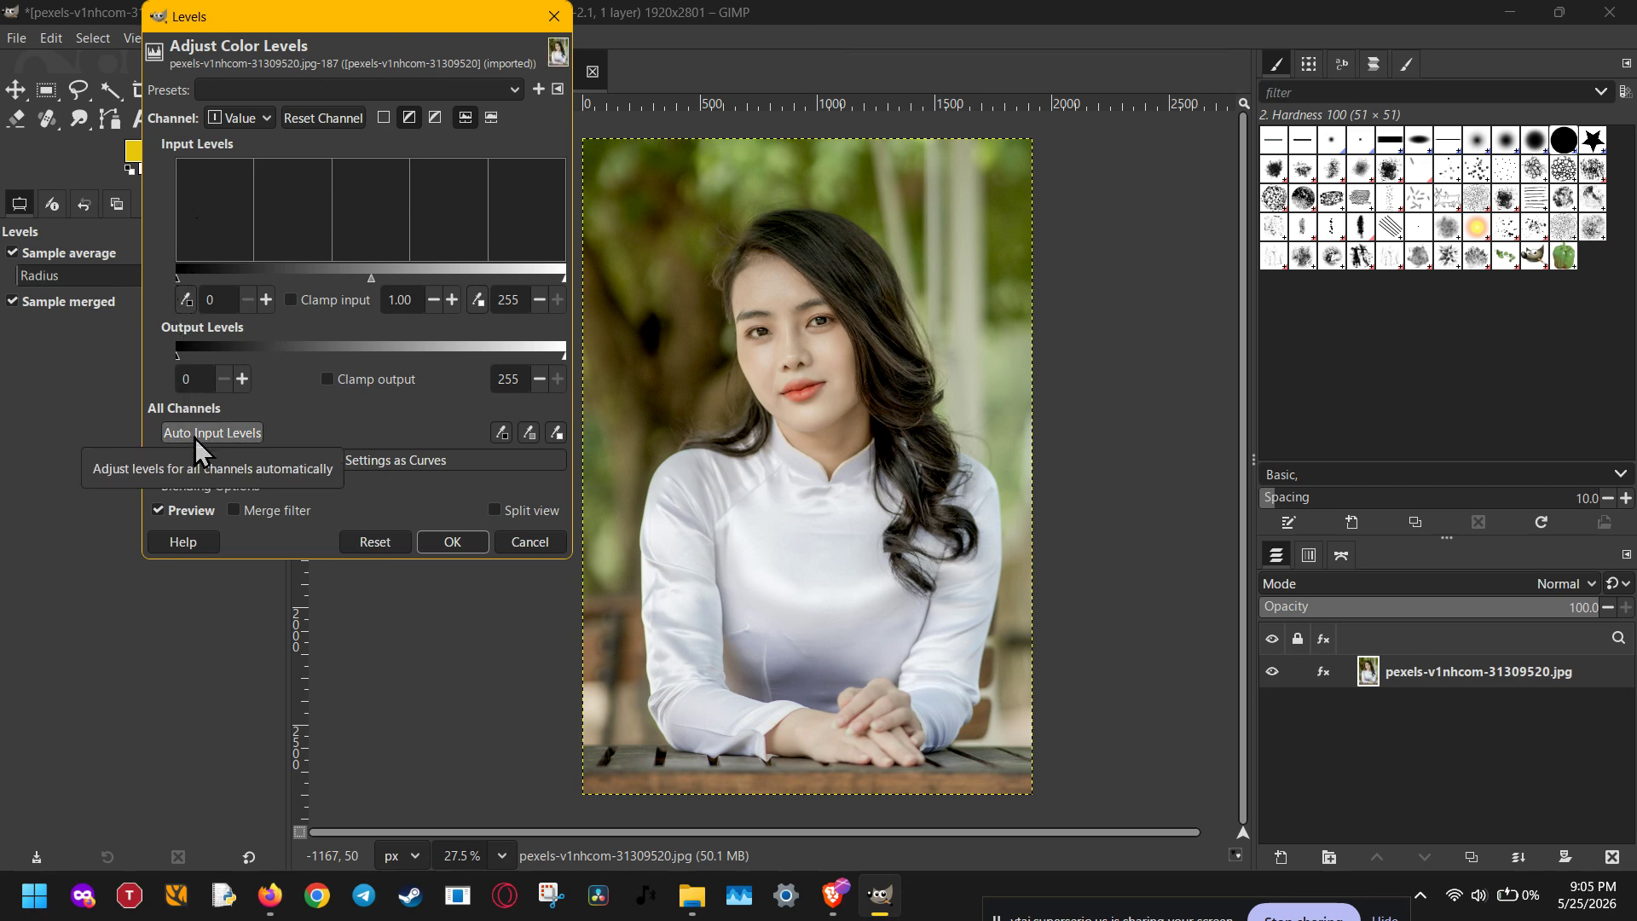
pyautogui.click(199, 437)
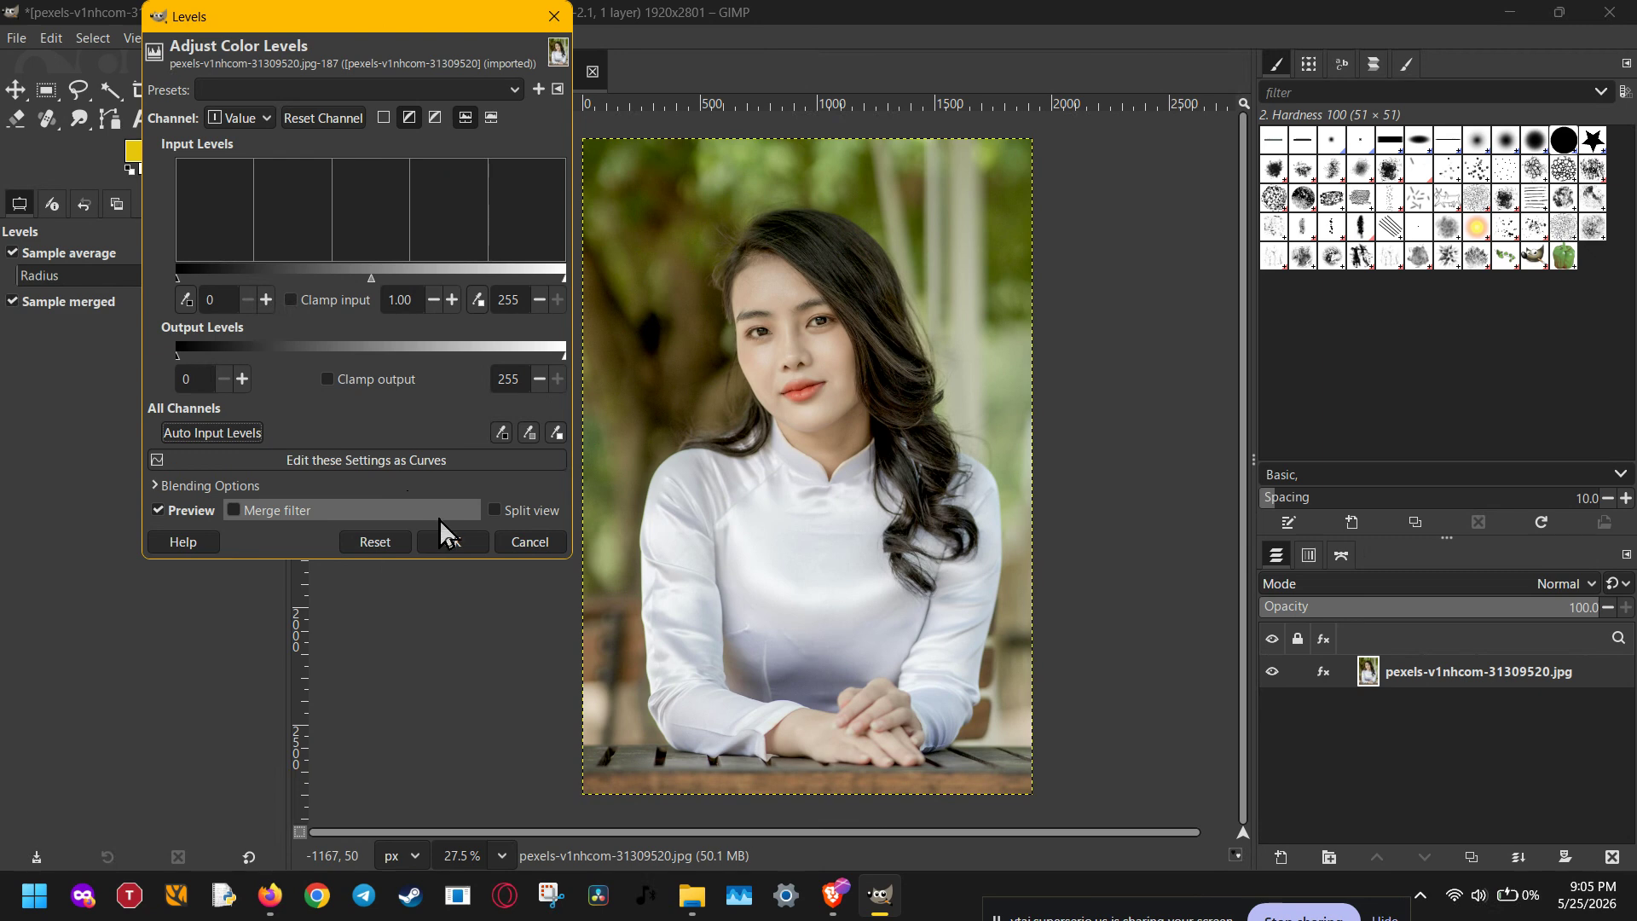
pyautogui.click(449, 542)
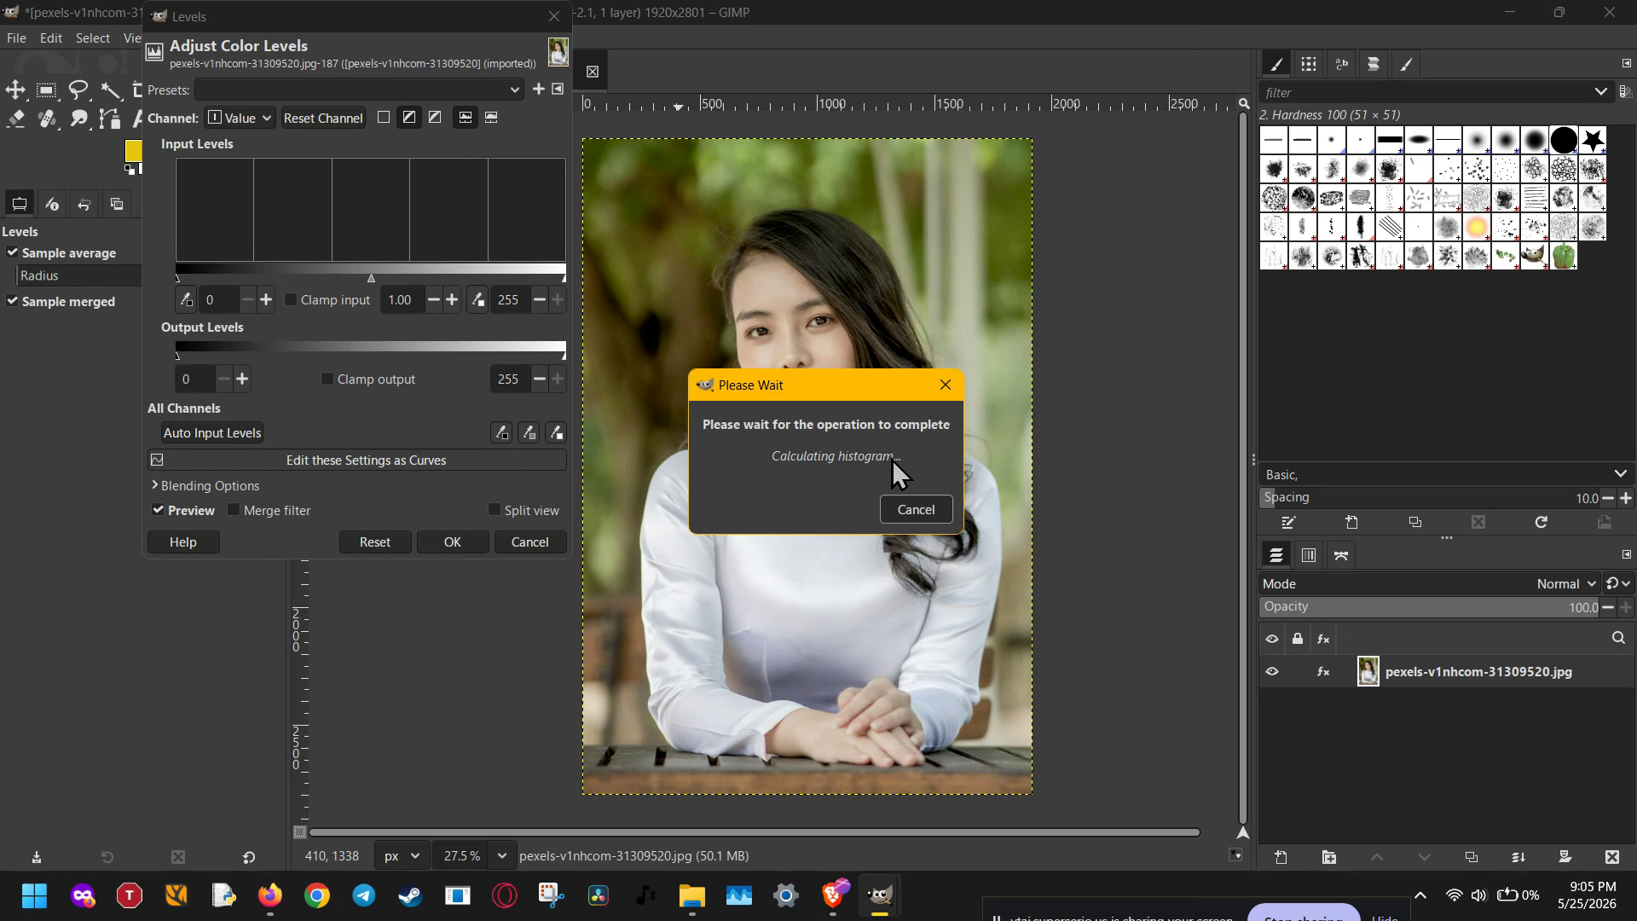
pyautogui.click(929, 508)
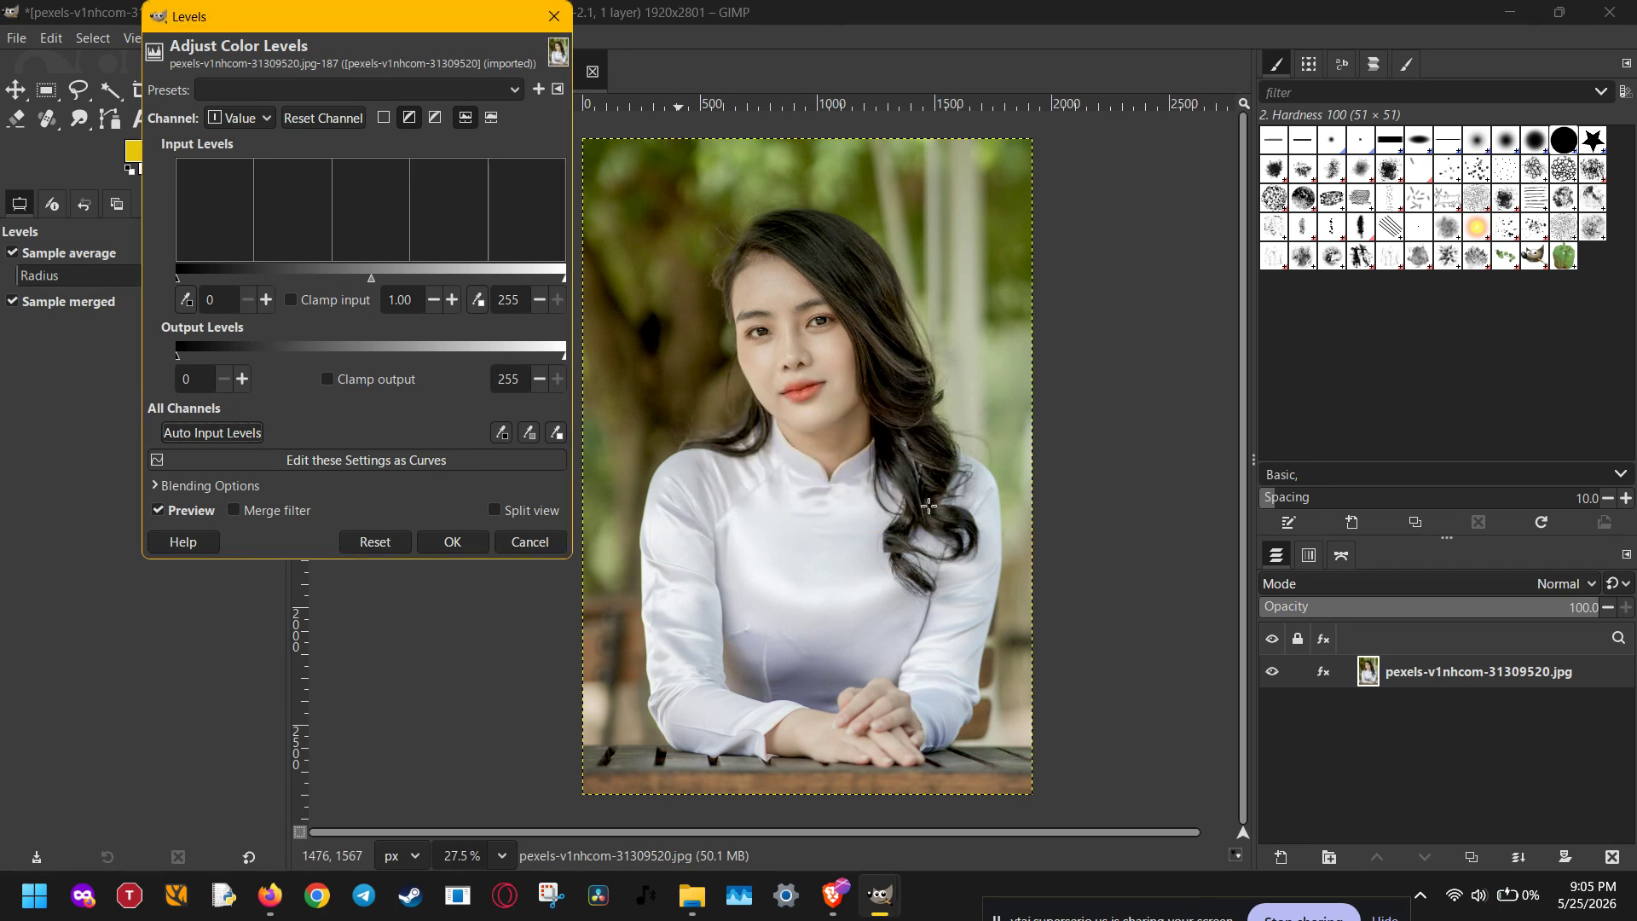
pyautogui.click(529, 541)
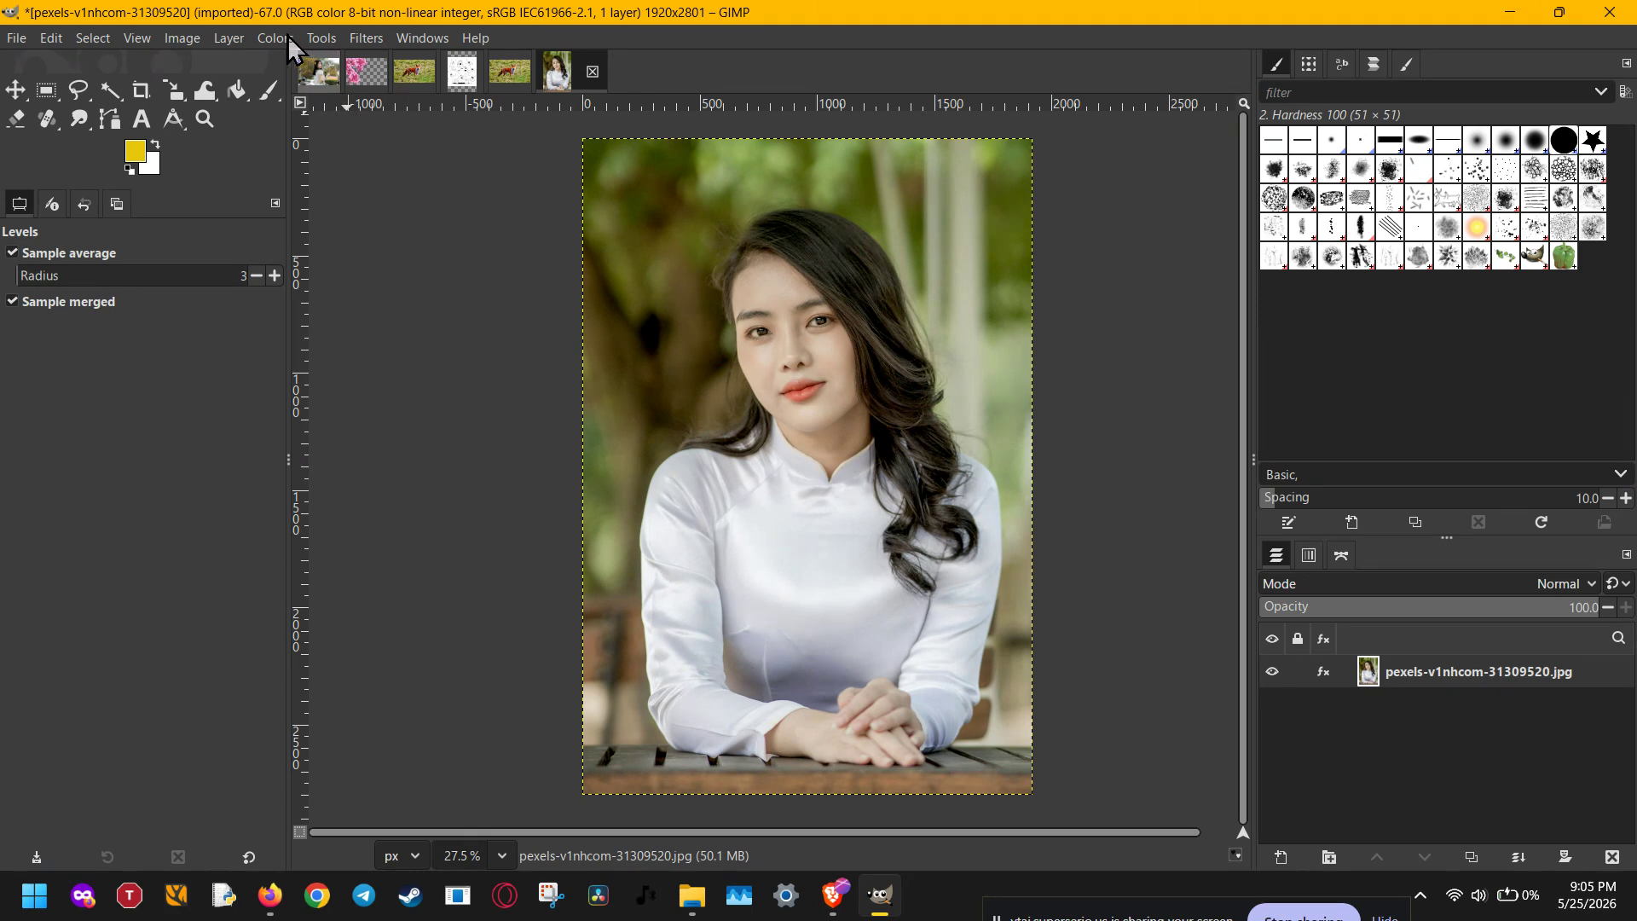
pyautogui.click(353, 40)
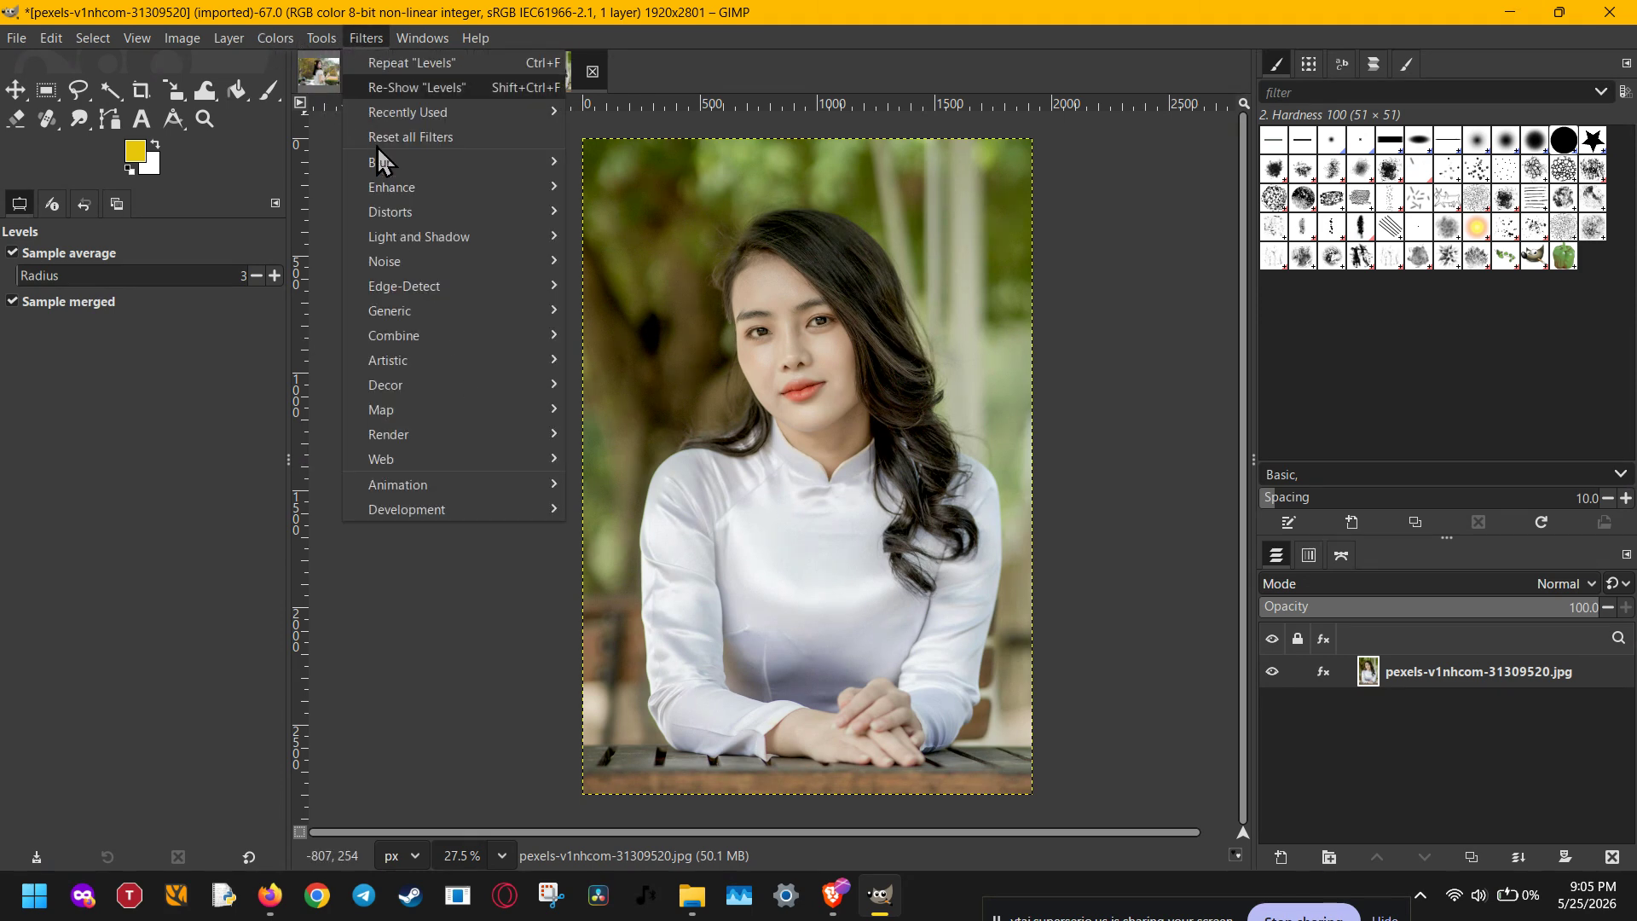
pyautogui.moveTo(426, 189)
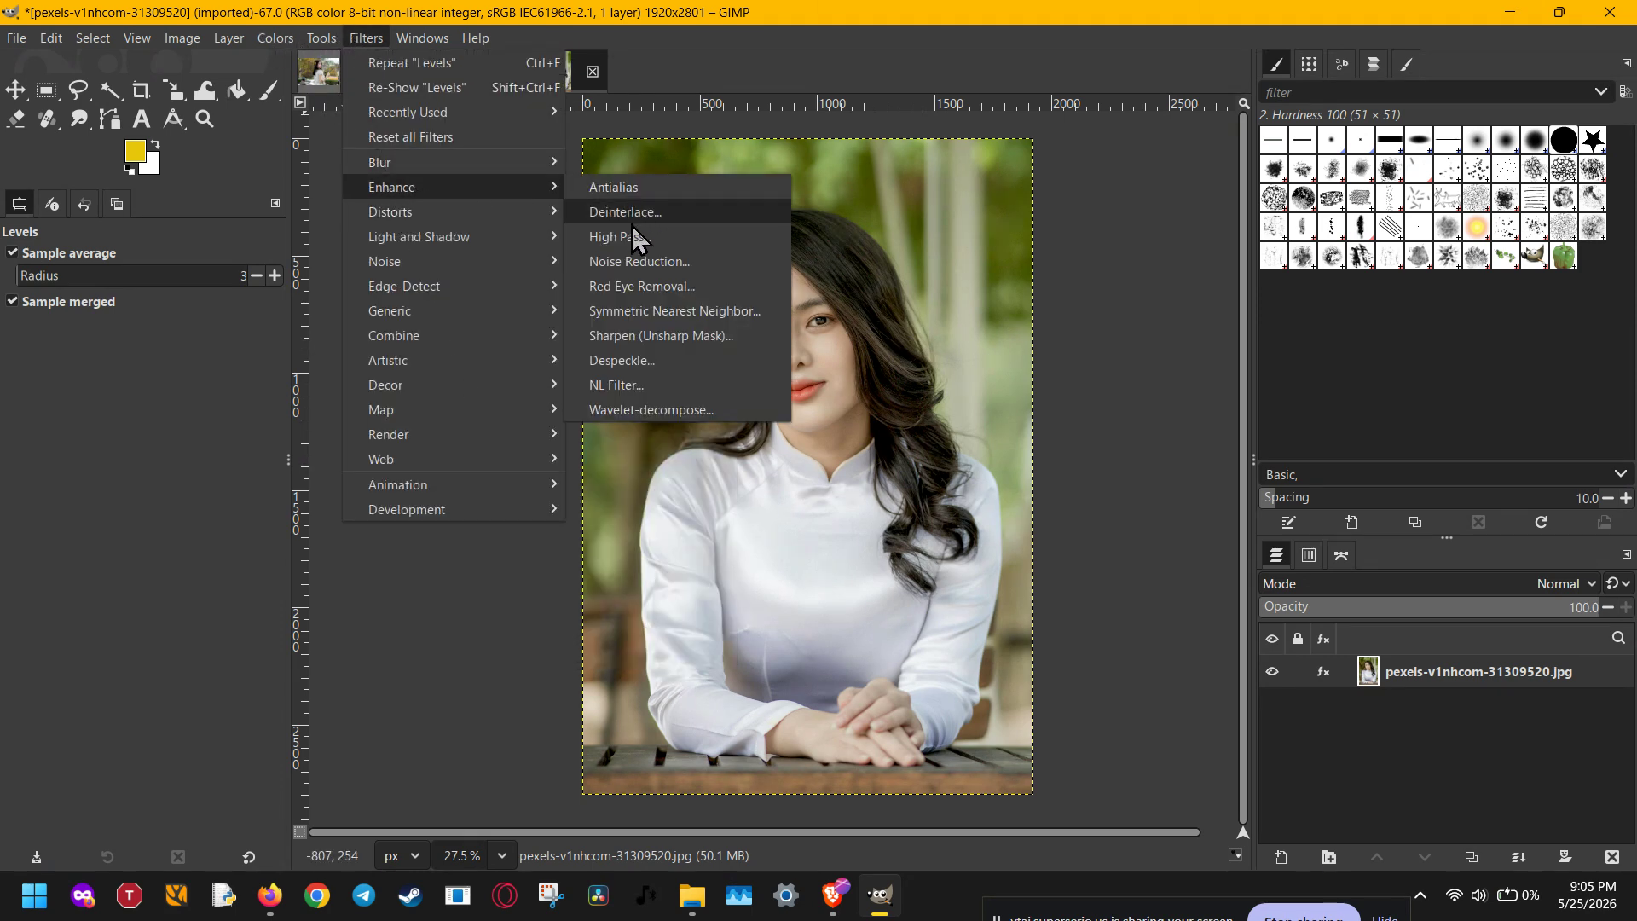
pyautogui.click(616, 336)
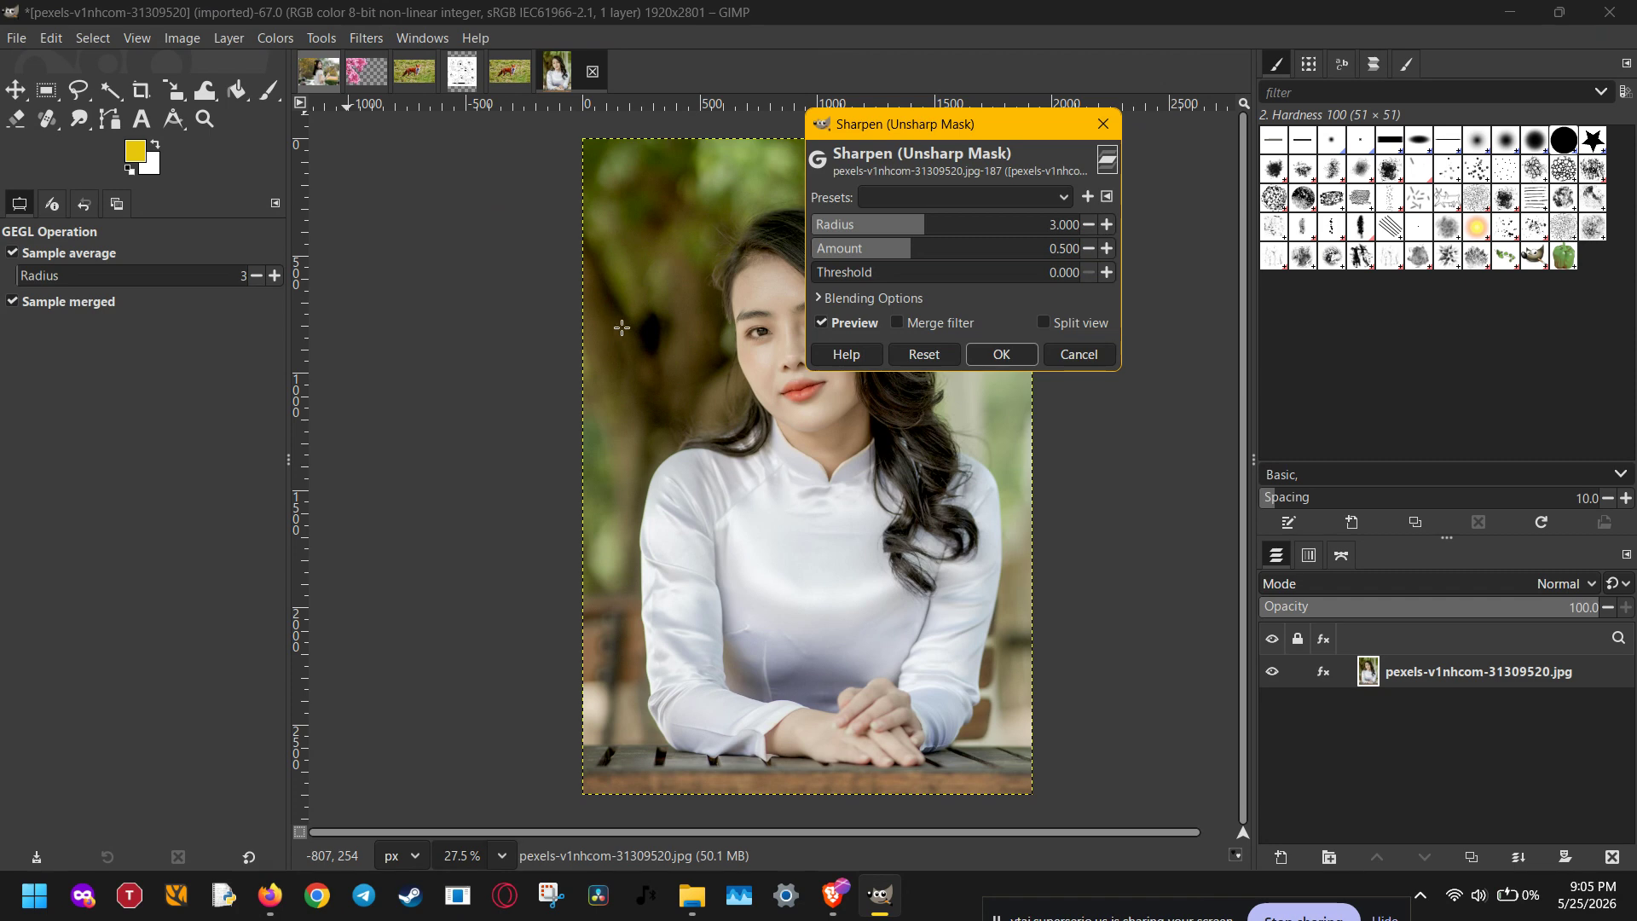
pyautogui.moveTo(930, 139); pyautogui.dragTo(426, 209)
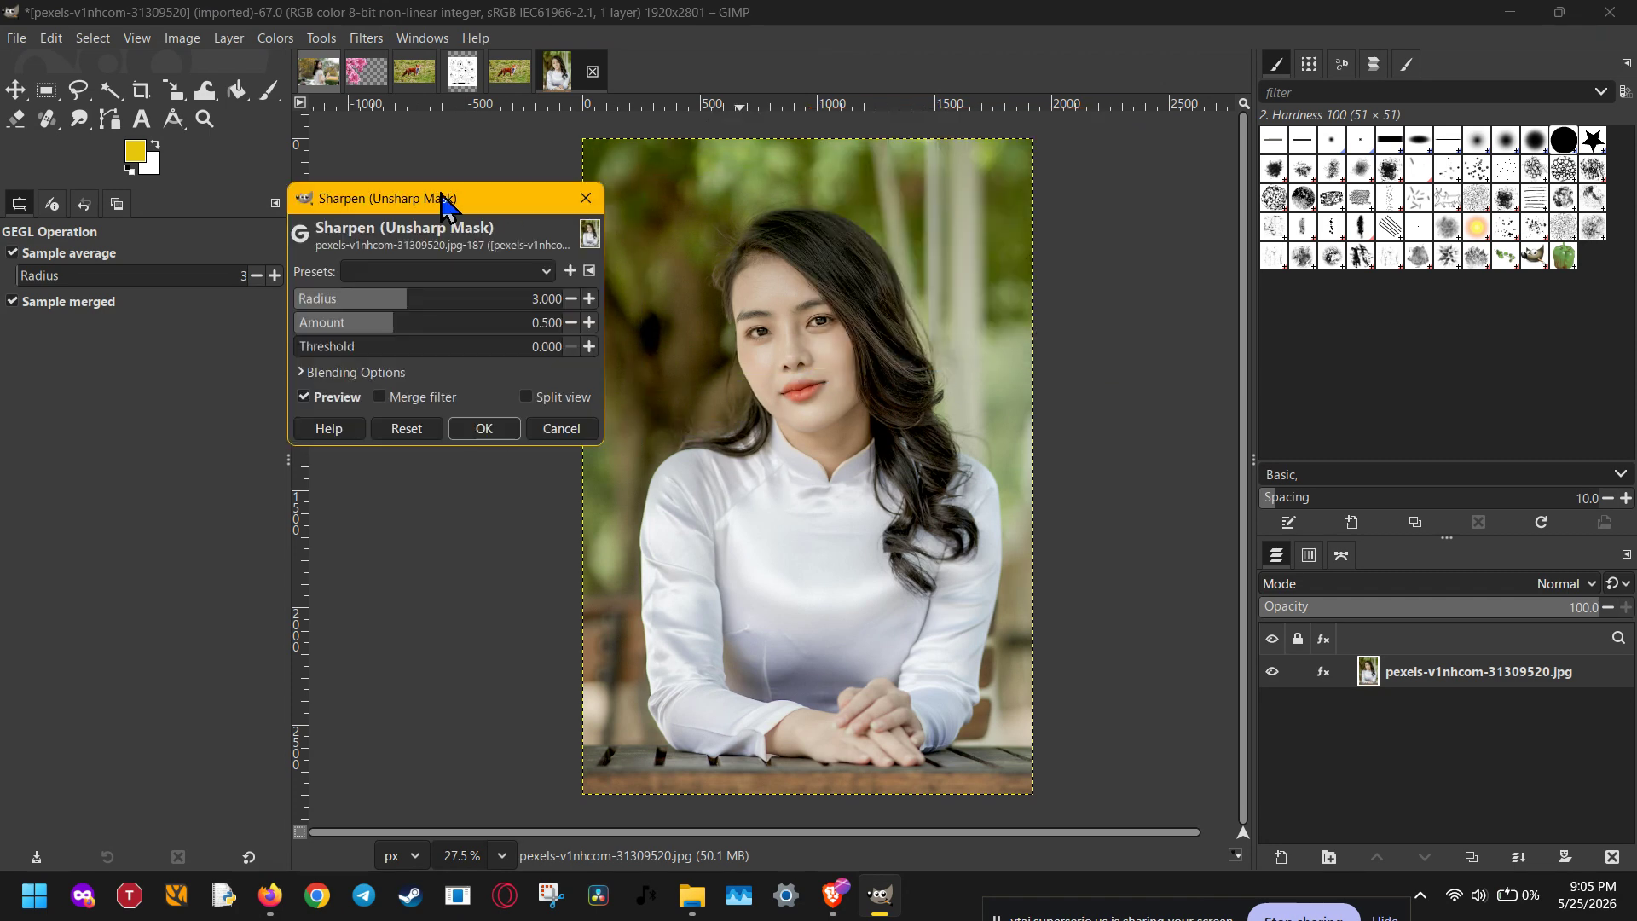
pyautogui.click(395, 322)
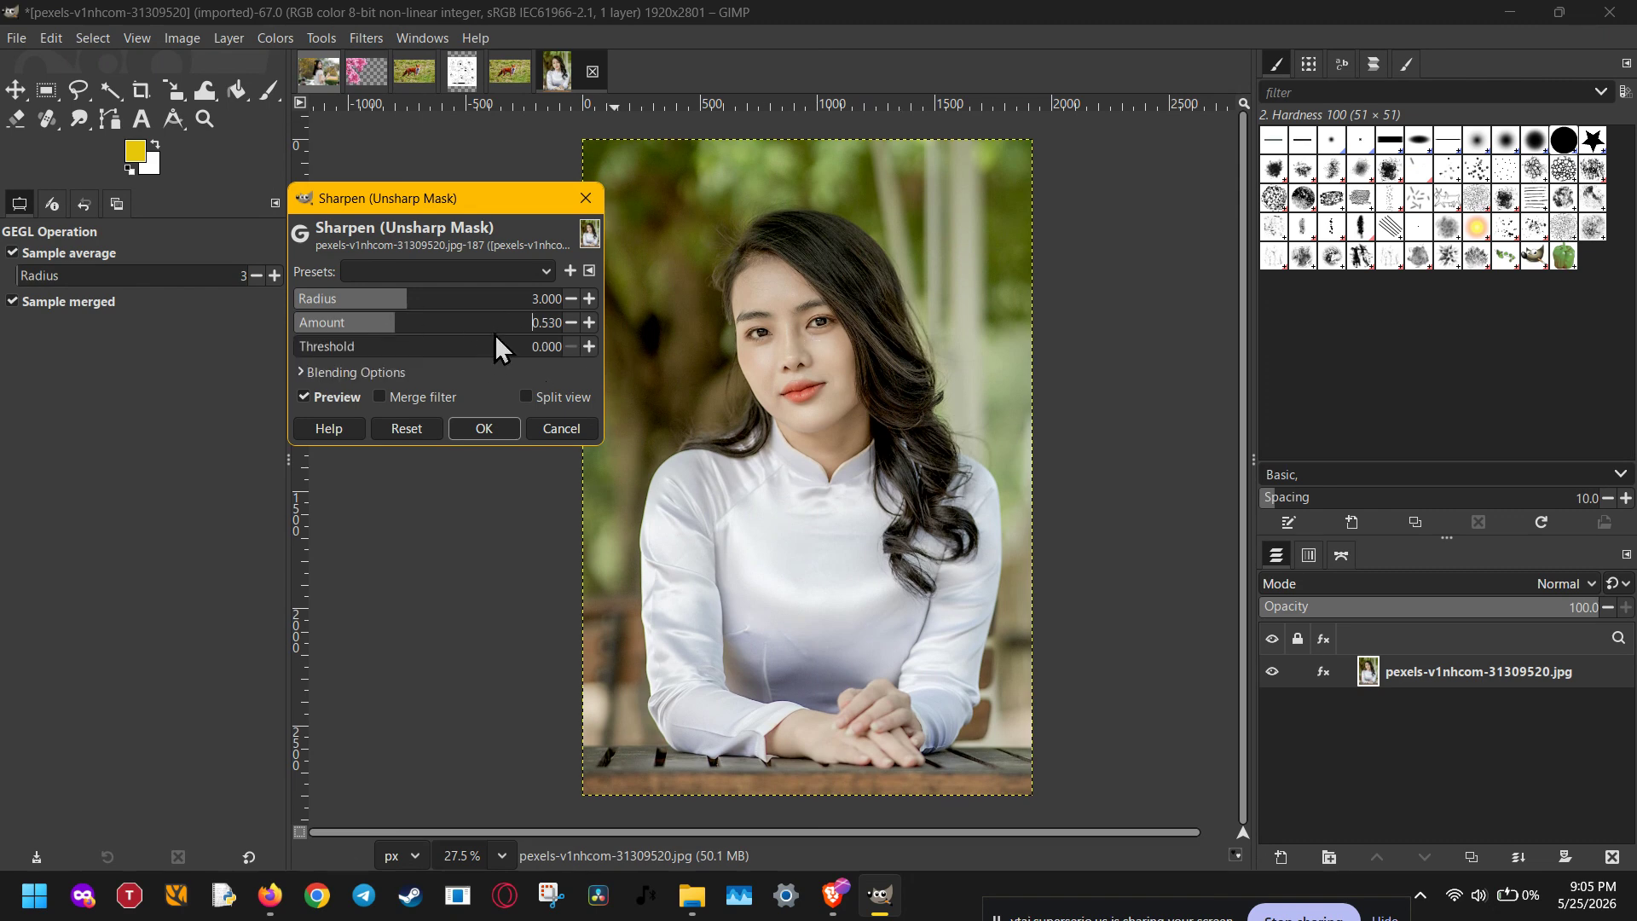
pyautogui.scroll(2, 497, 332)
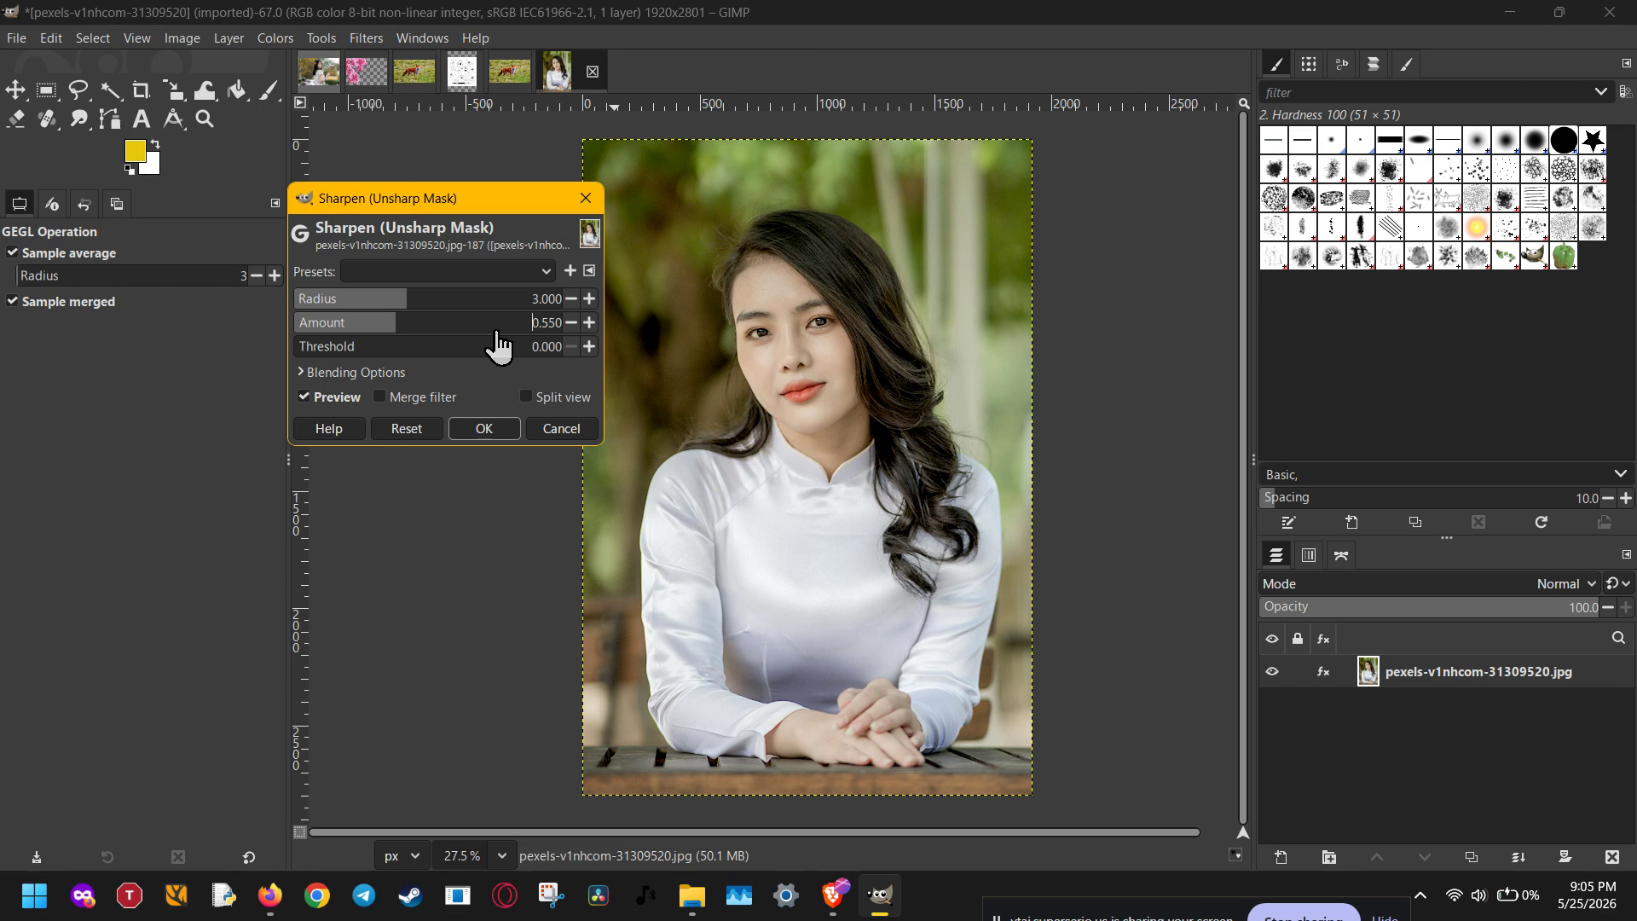
pyautogui.click(394, 321)
pyautogui.moveTo(395, 322); pyautogui.dragTo(442, 330)
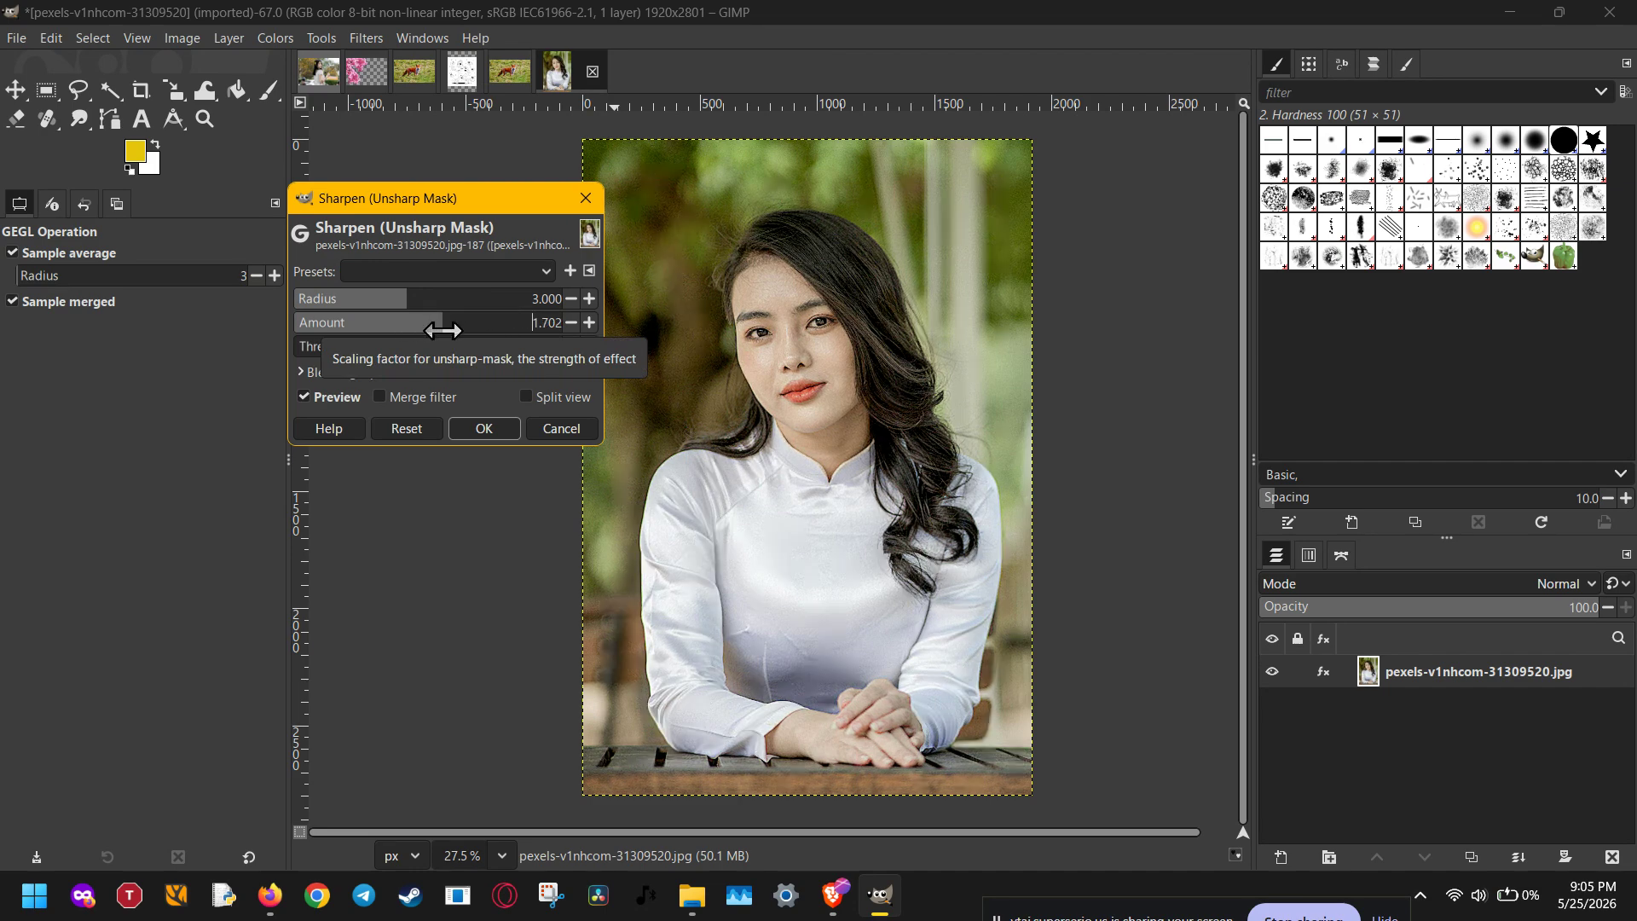
pyautogui.click(550, 428)
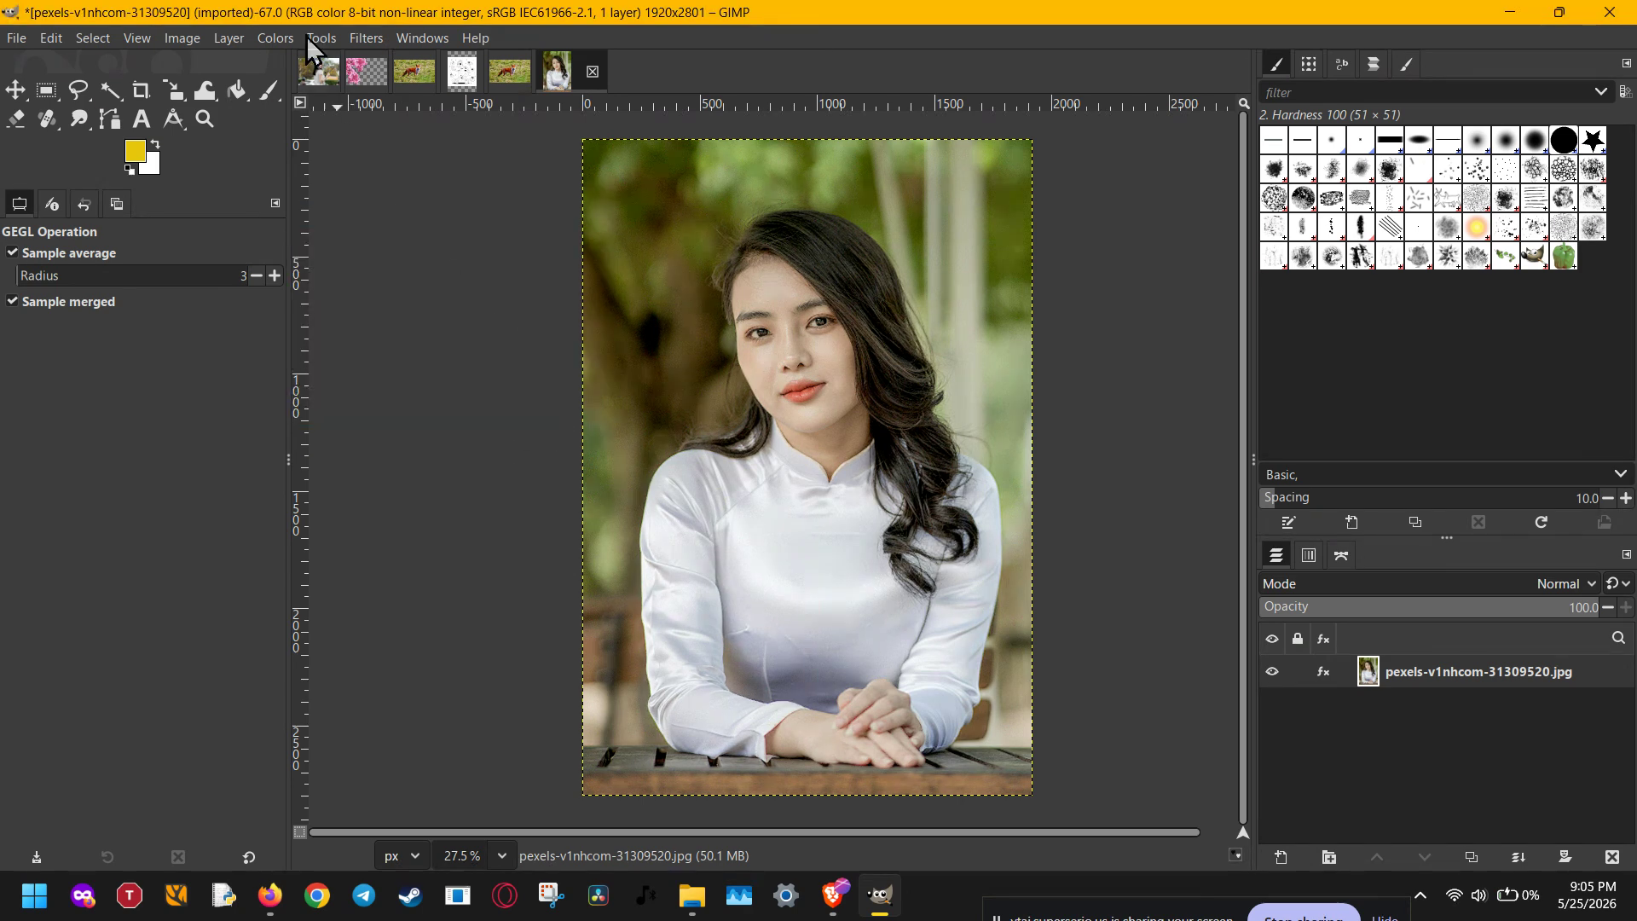
pyautogui.click(366, 38)
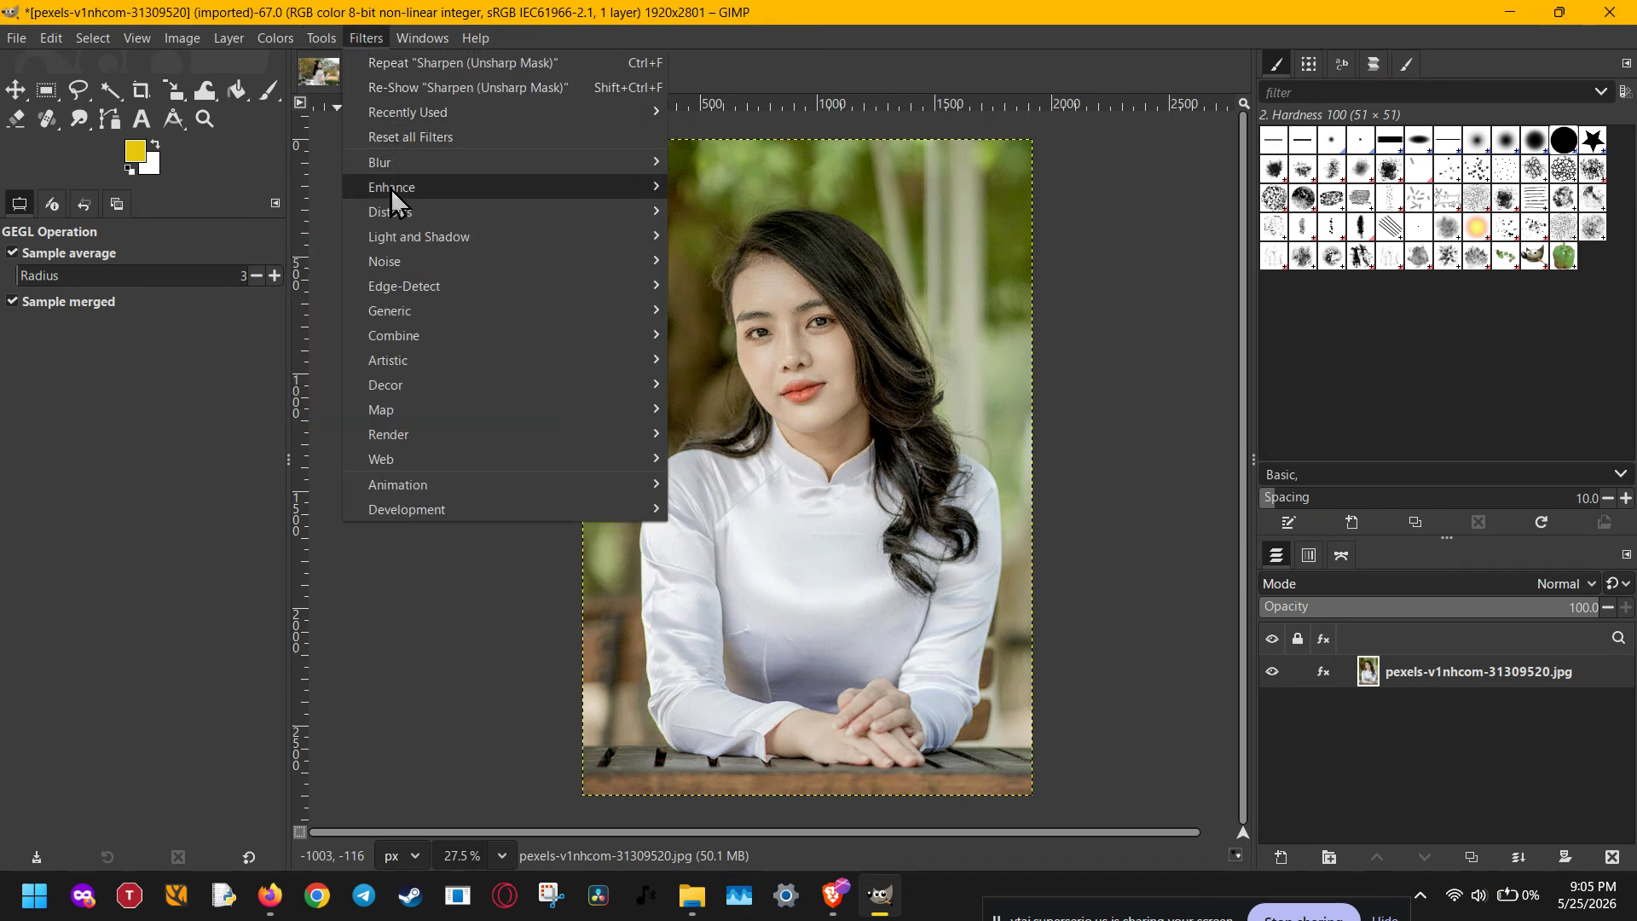
pyautogui.moveTo(413, 168)
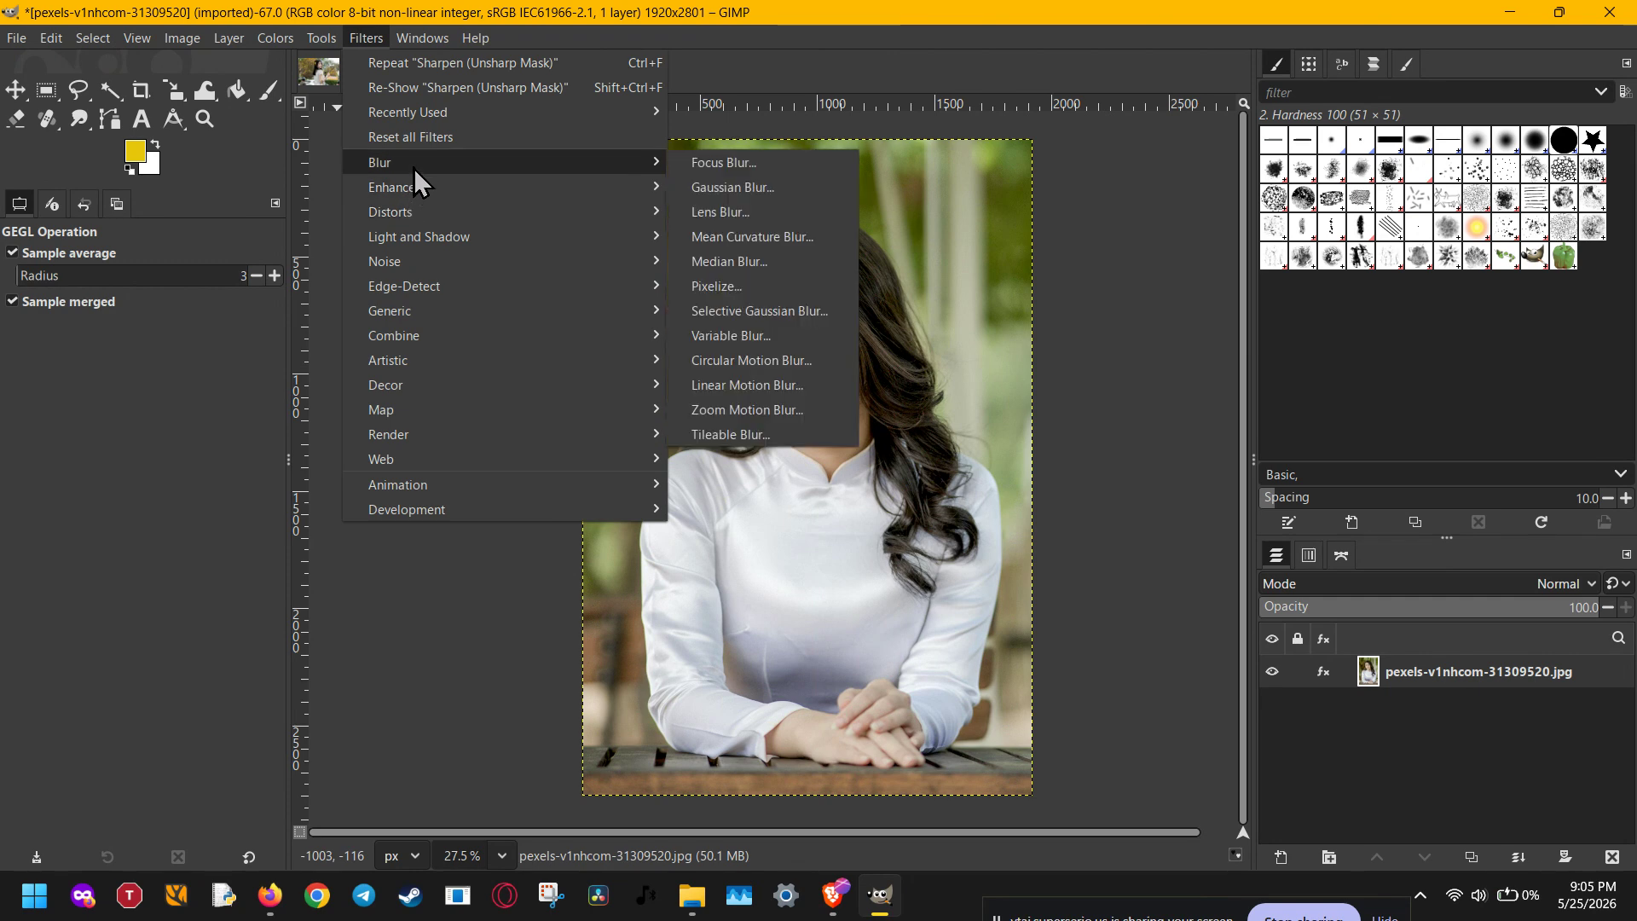
pyautogui.click(720, 188)
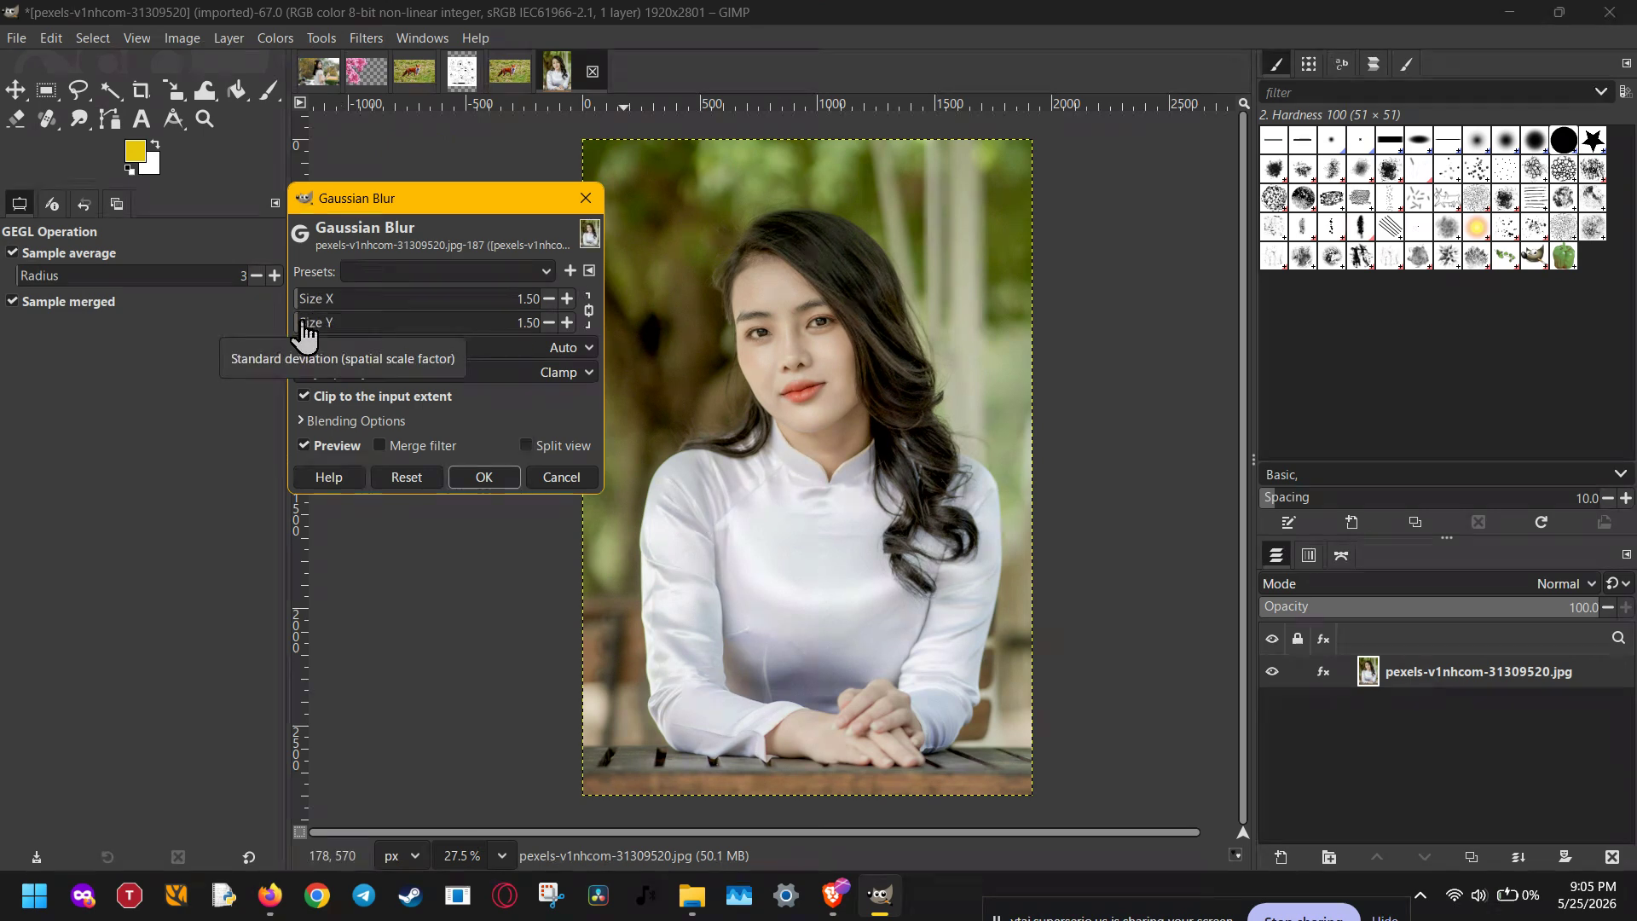
pyautogui.click(590, 311)
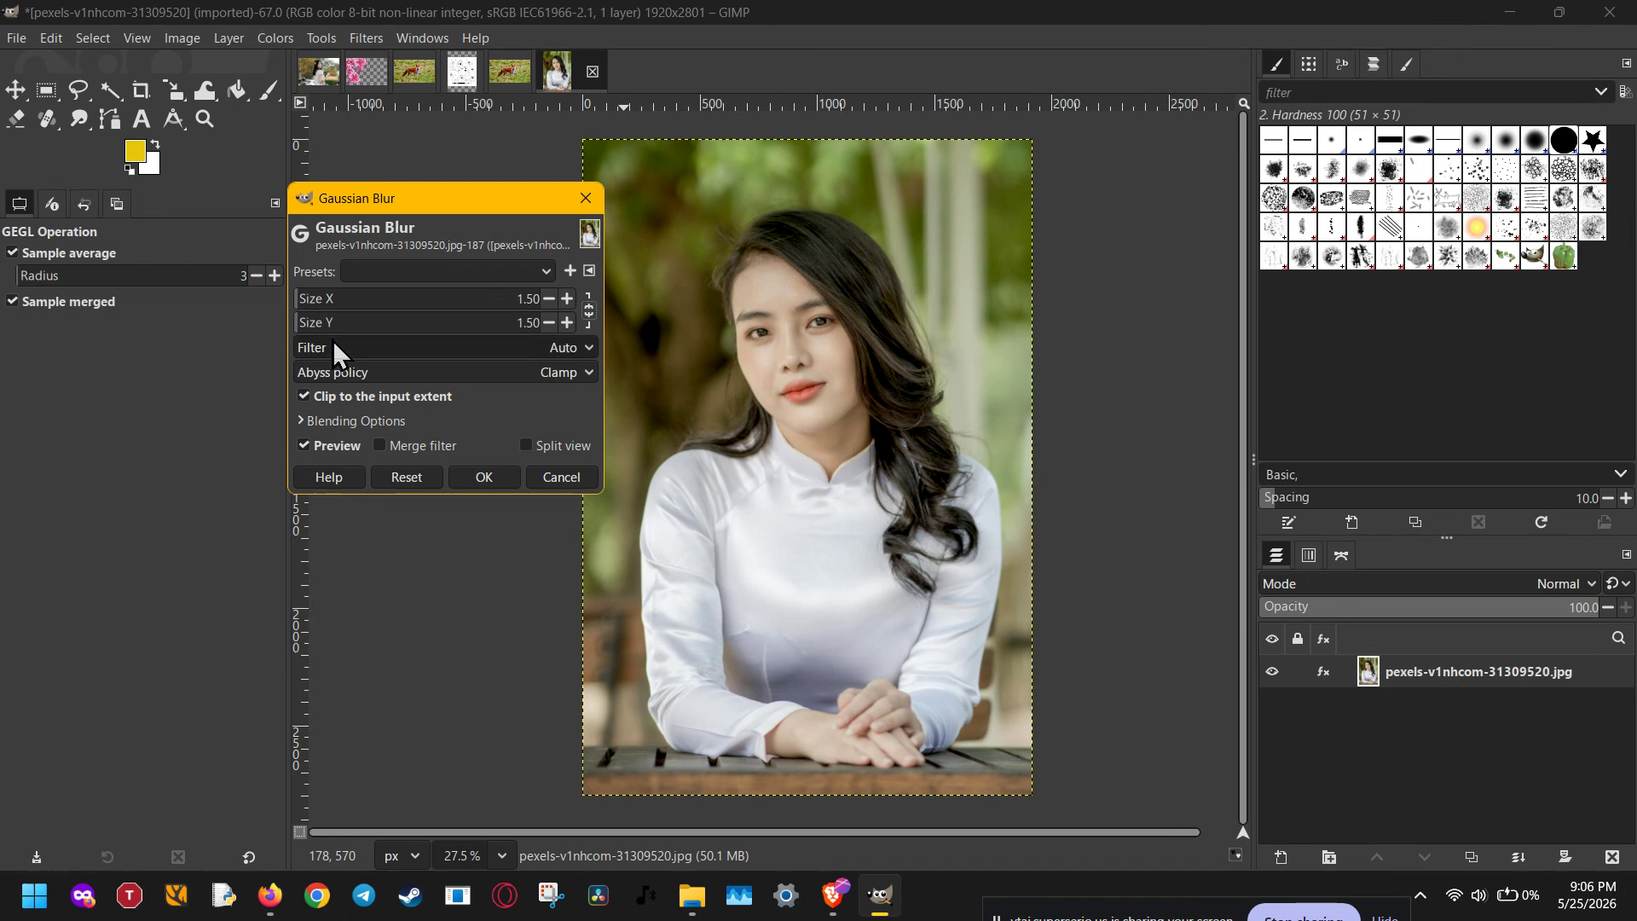
pyautogui.moveTo(298, 324); pyautogui.dragTo(293, 320)
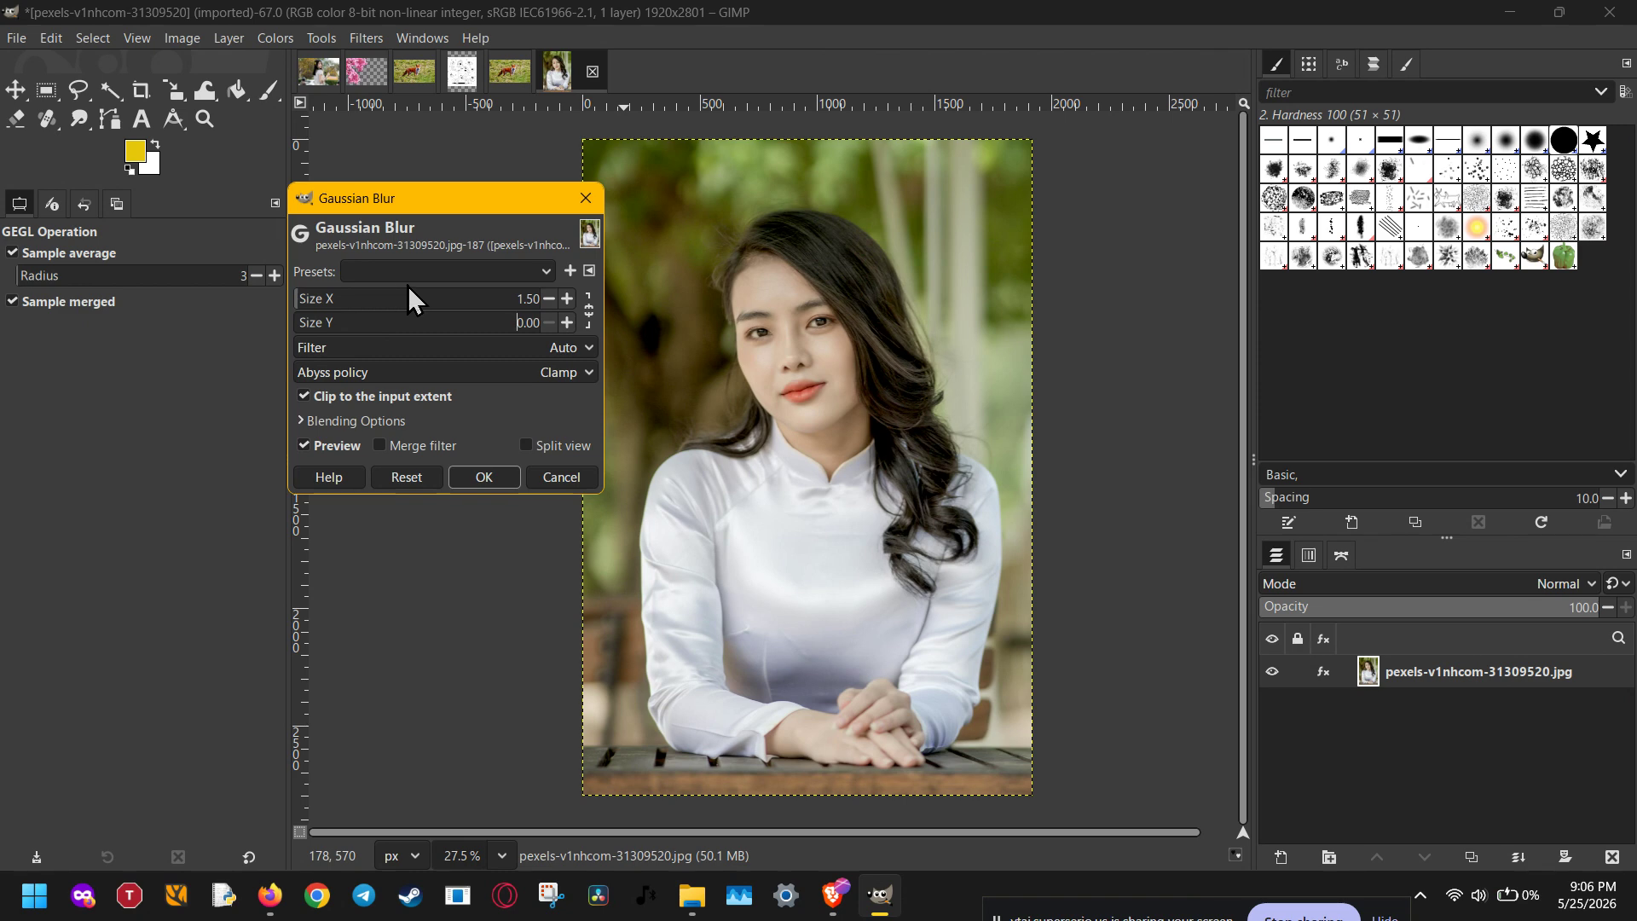
pyautogui.click(311, 296)
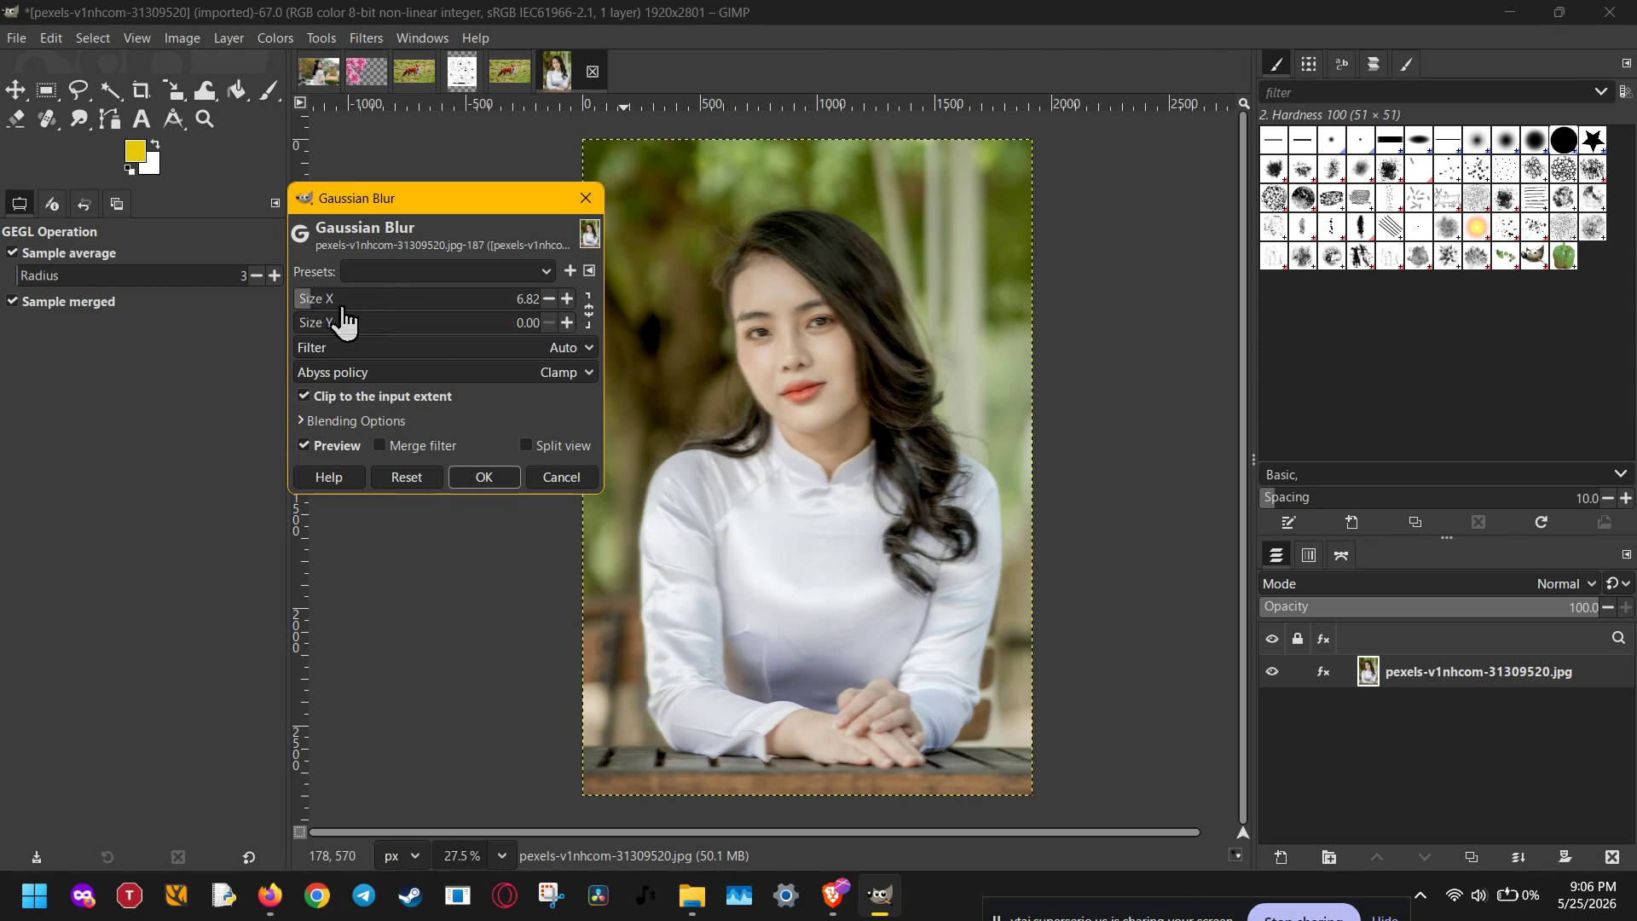
pyautogui.click(336, 304)
pyautogui.click(353, 305)
pyautogui.moveTo(352, 306); pyautogui.dragTo(272, 303)
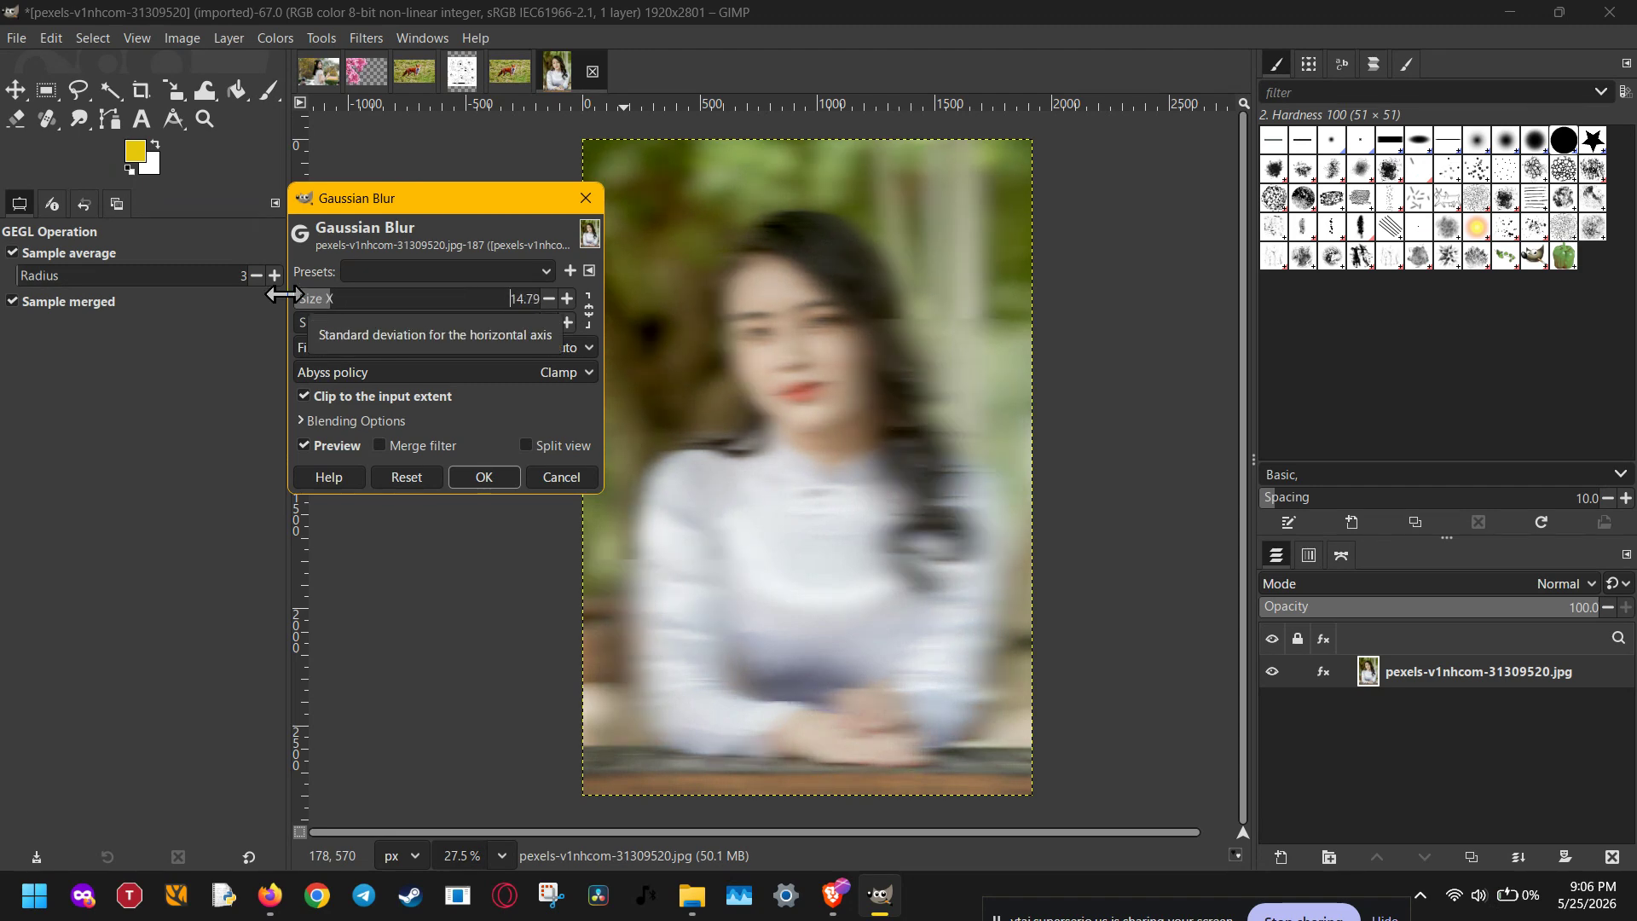
pyautogui.click(569, 483)
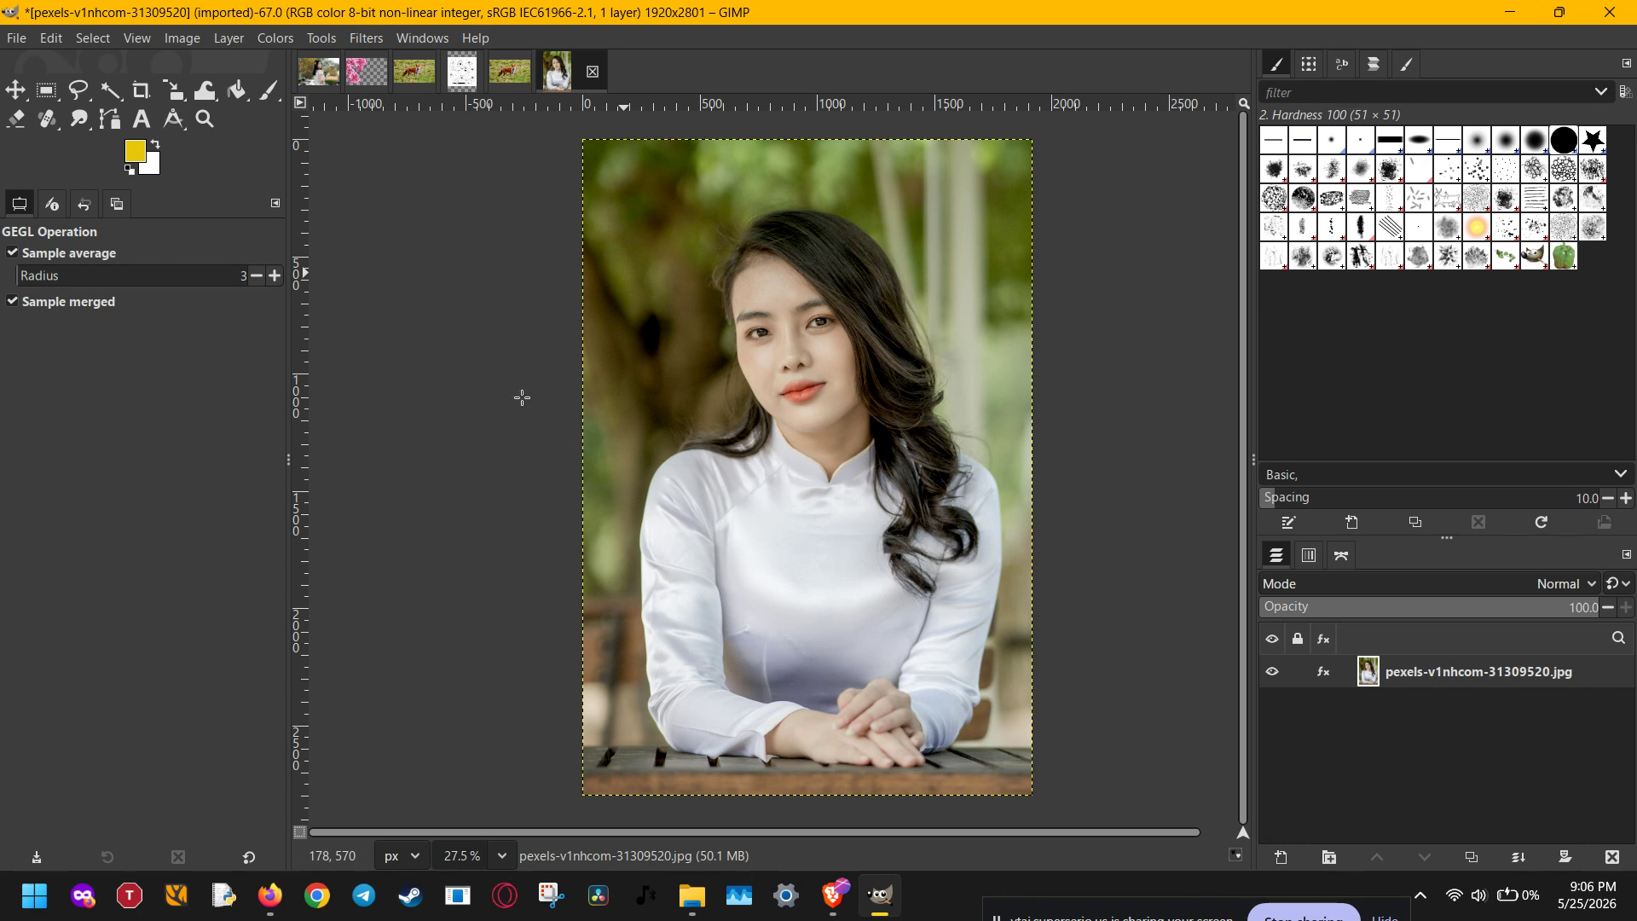
pyautogui.click(16, 39)
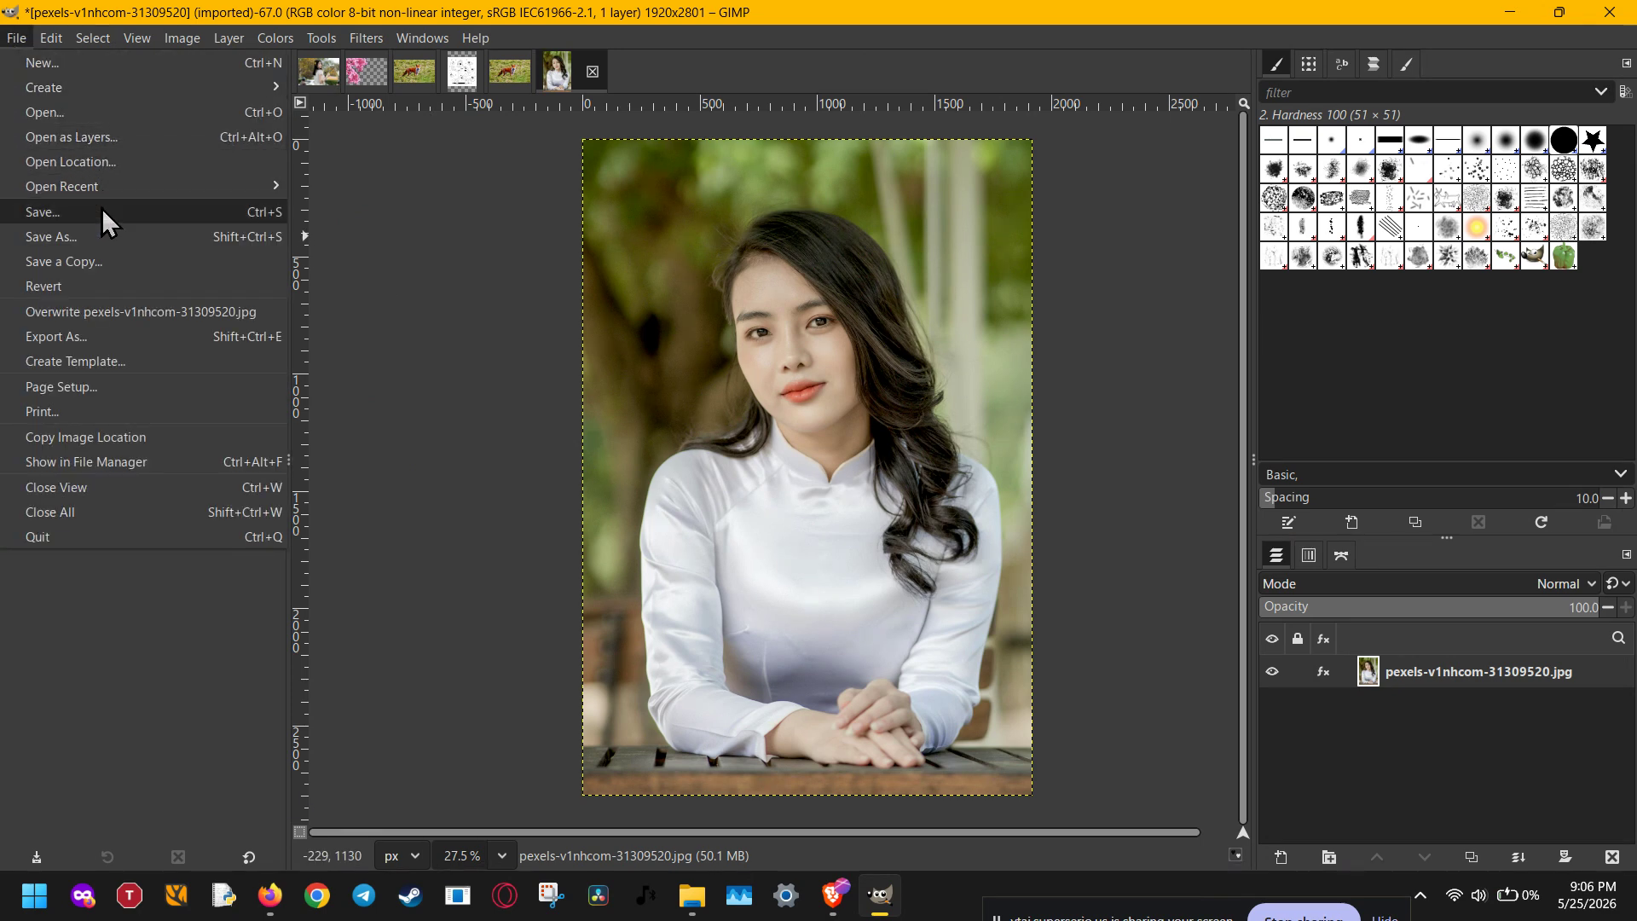
# In Export As, rename the file to 31309520.jpg in the Assets folder.
pyautogui.click(99, 336)
pyautogui.click(669, 79)
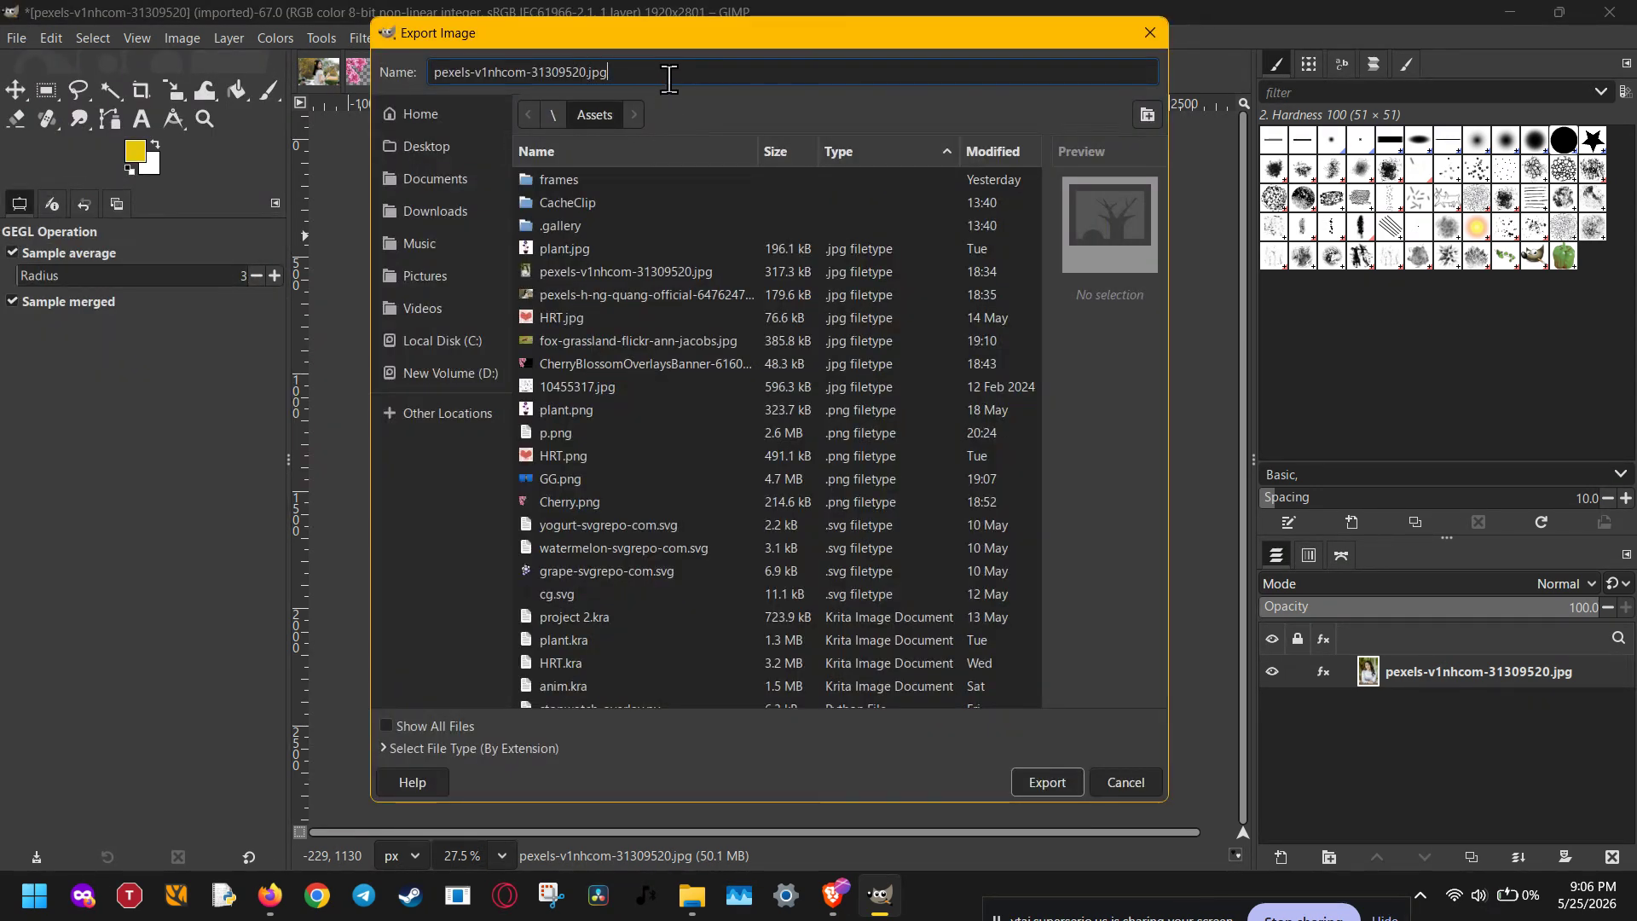
pyautogui.press('BackSpace')
pyautogui.press('BackSpace')
pyautogui.press('BackSpace')
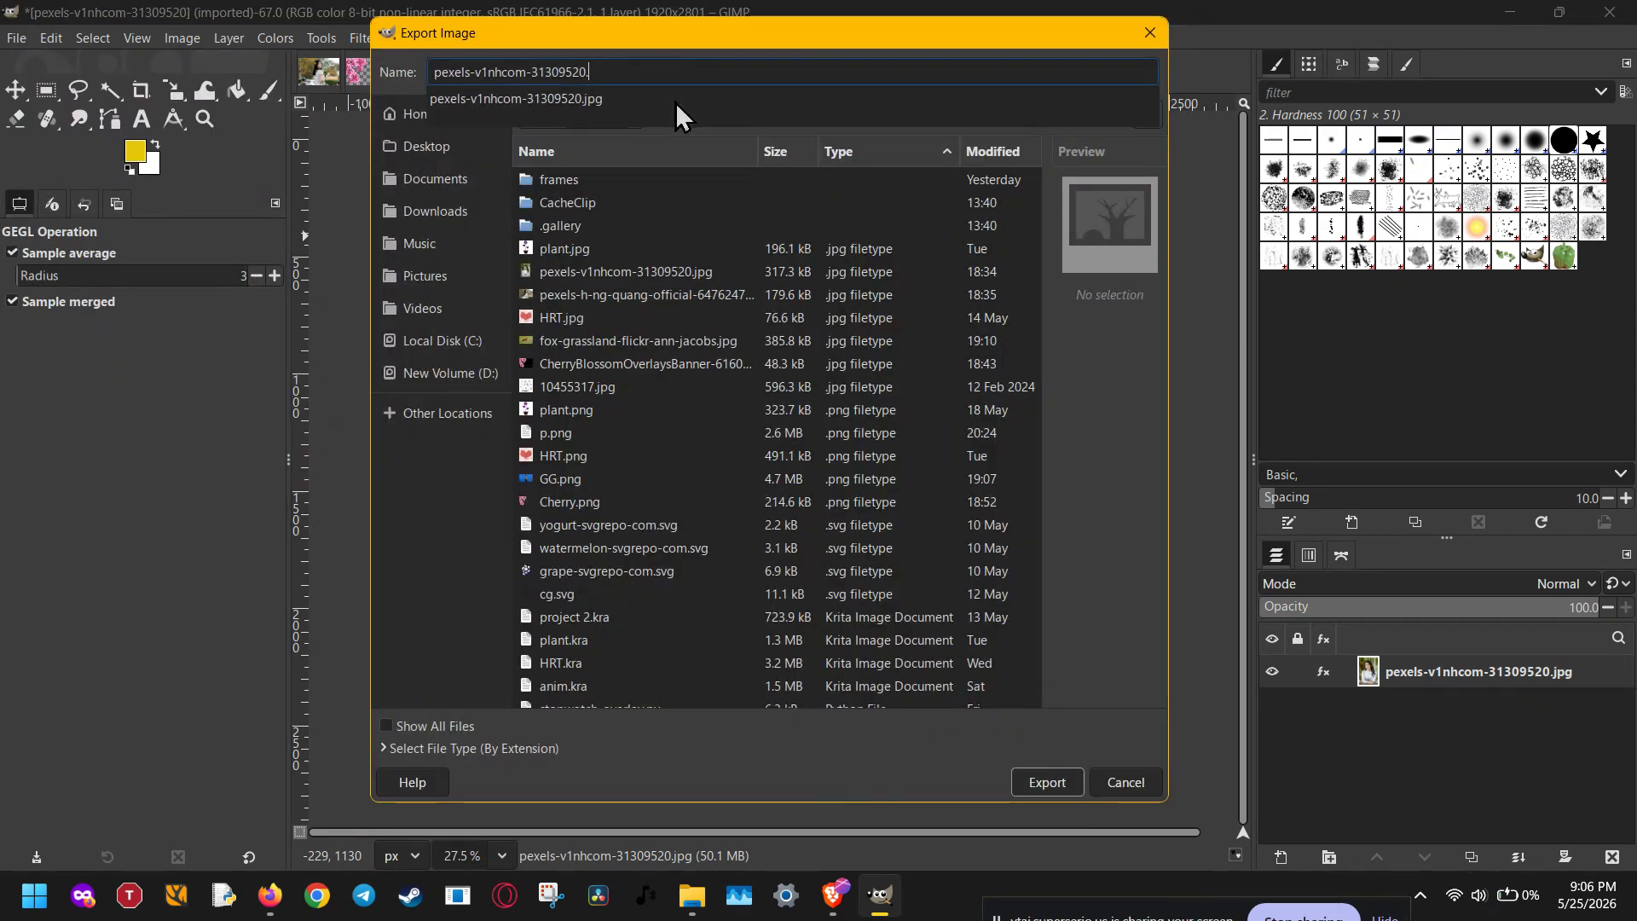
pyautogui.write('png')
pyautogui.press('BackSpace')
pyautogui.press('BackSpace')
pyautogui.press('BackSpace')
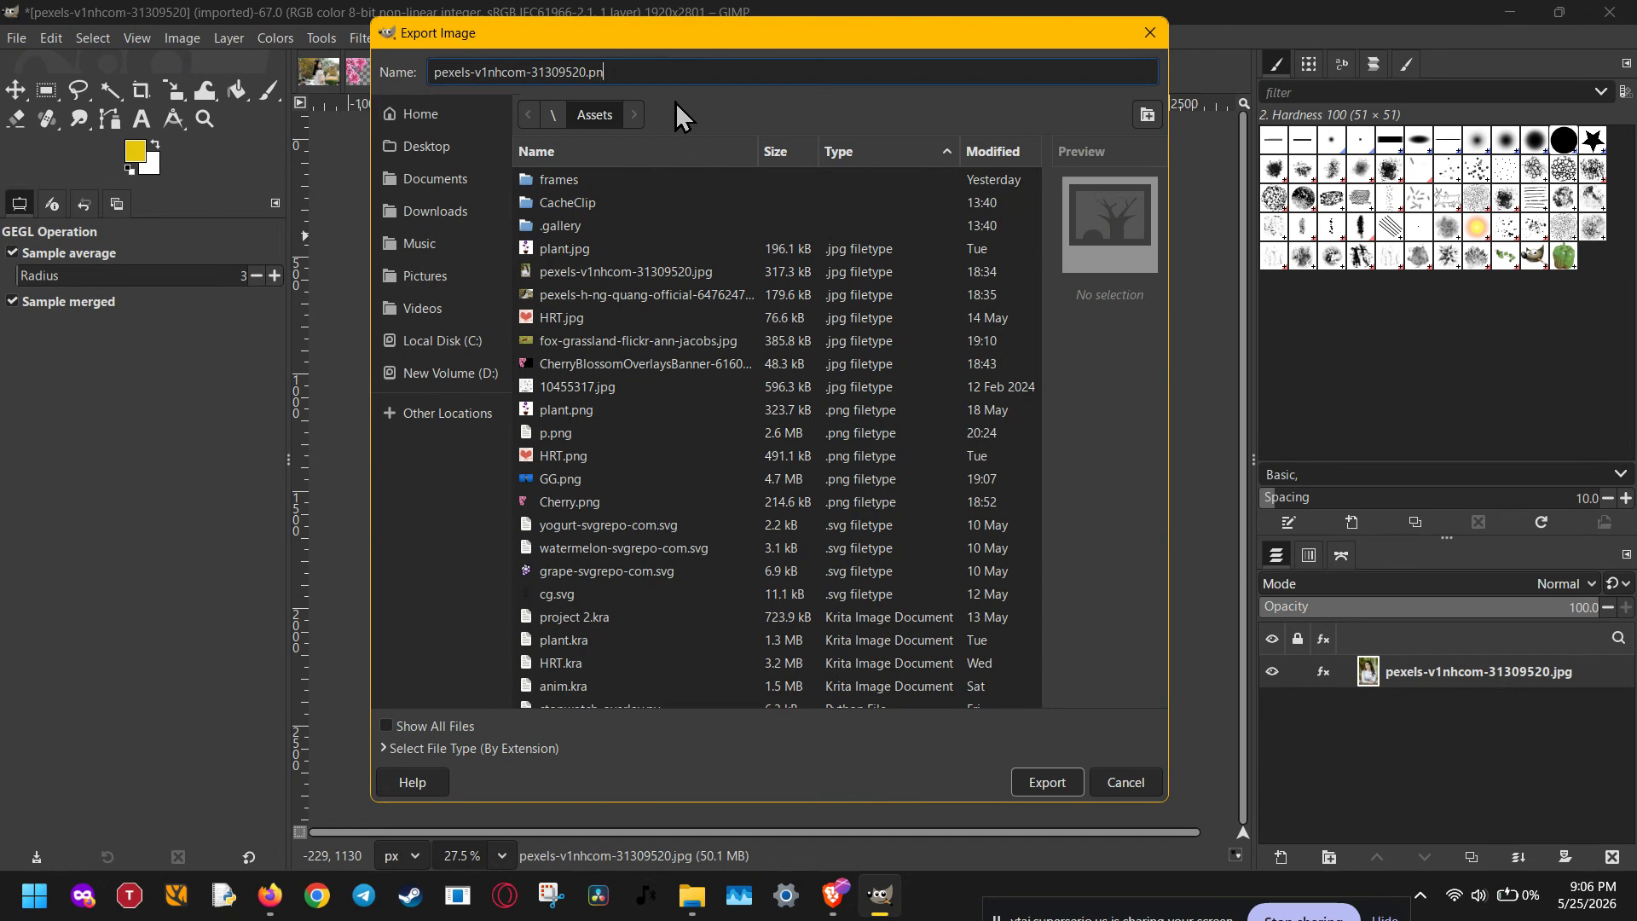
pyautogui.write('jpg')
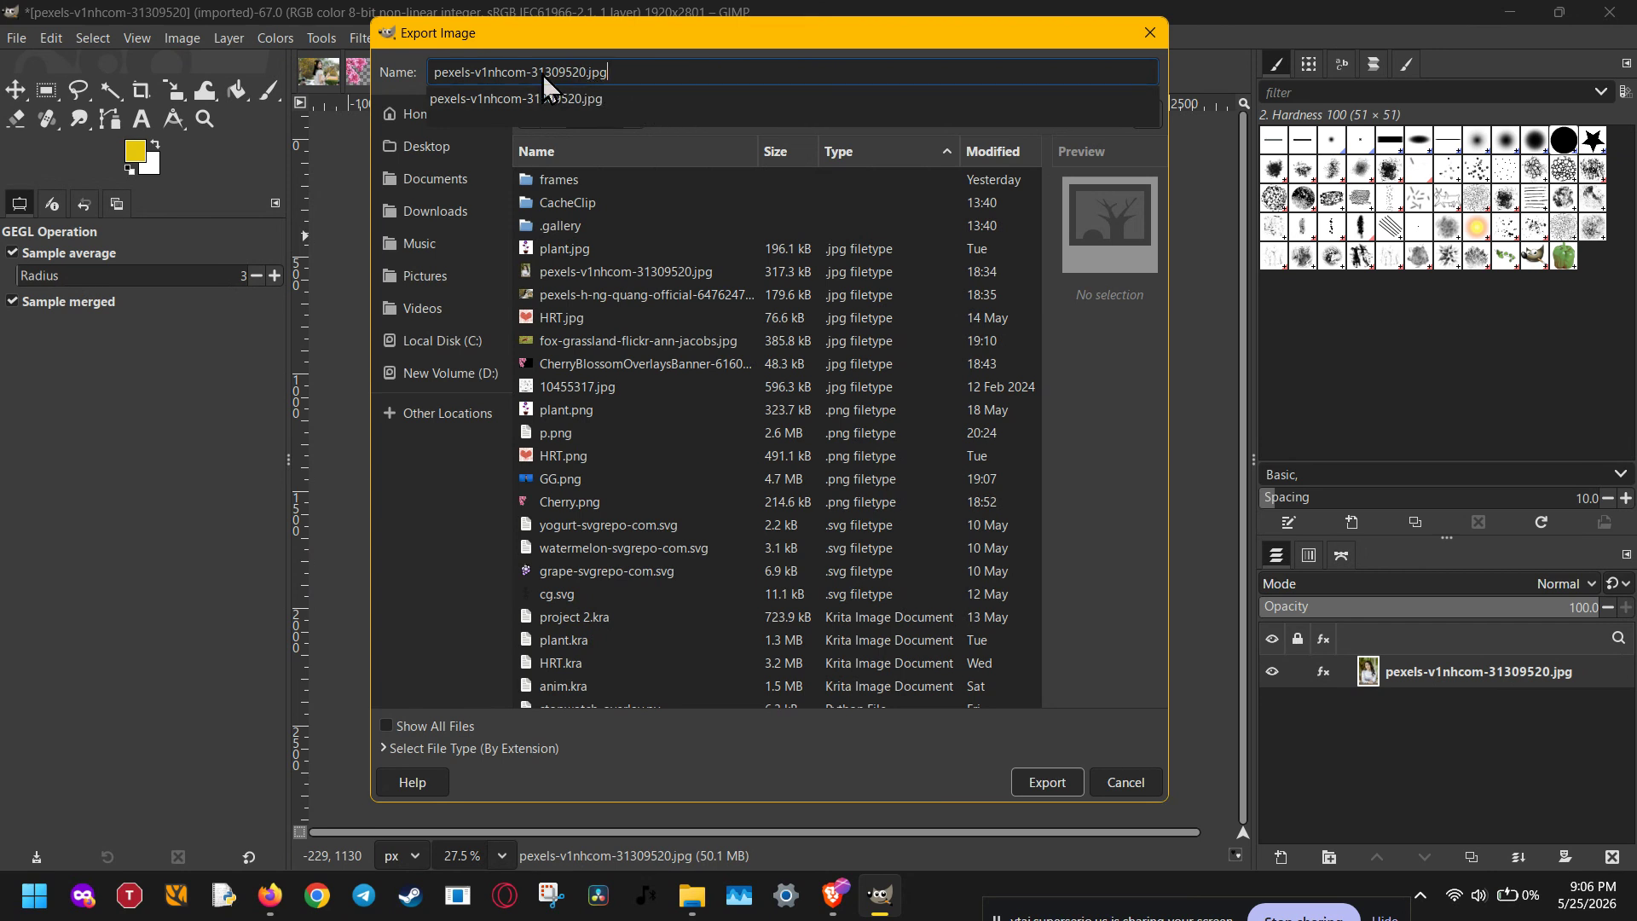
pyautogui.click(588, 71)
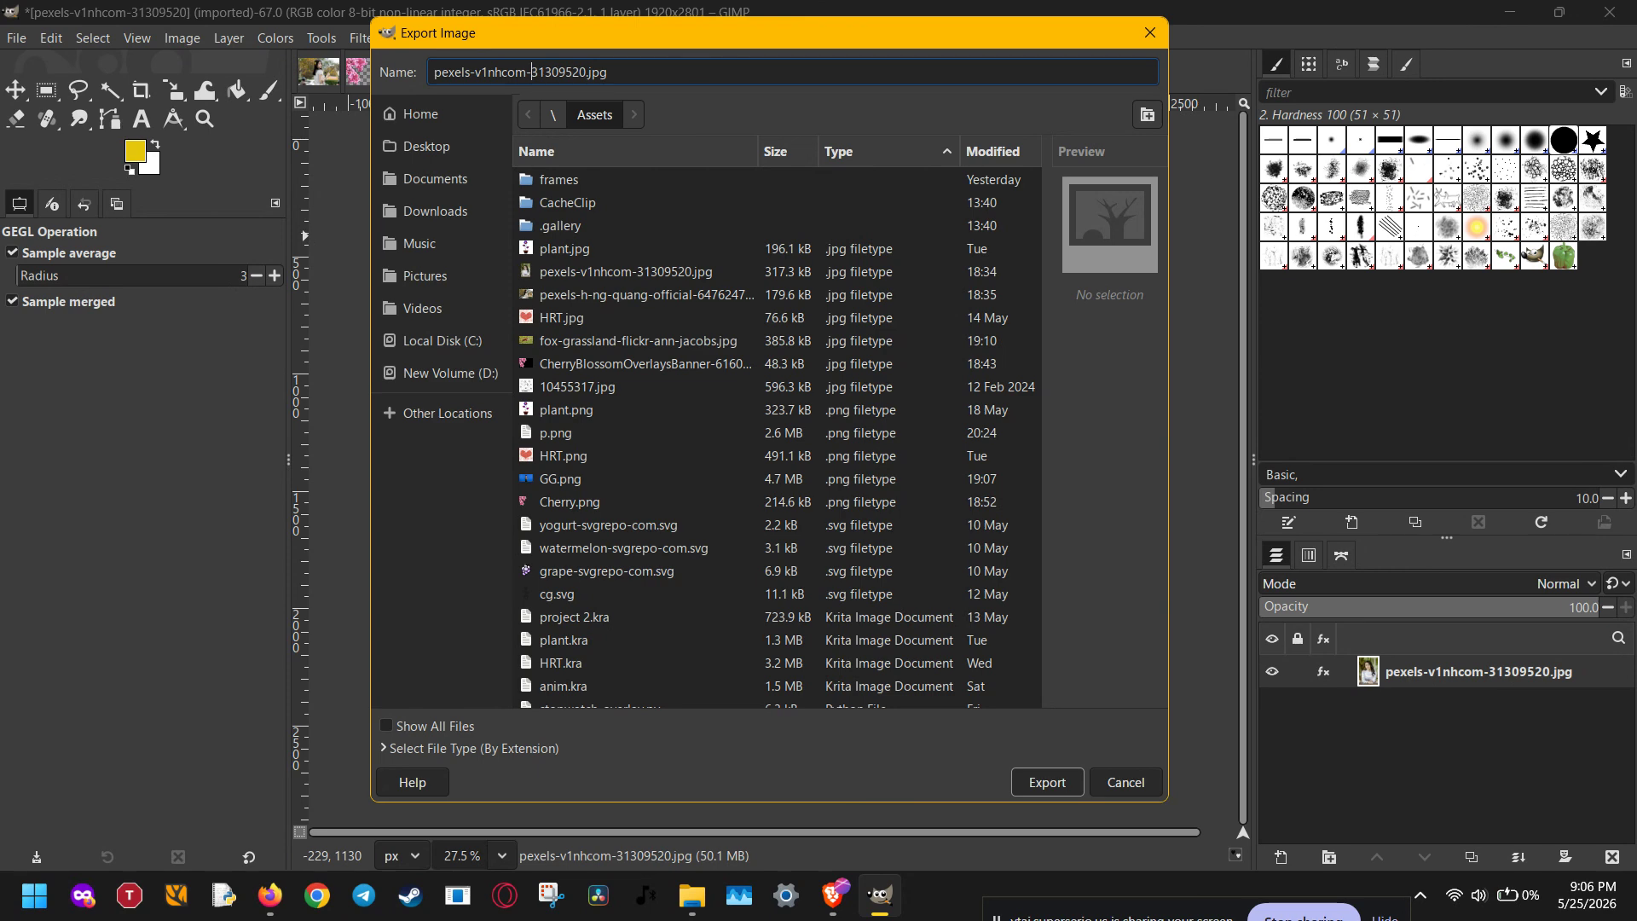
pyautogui.hotkey('ctrl', 'BackSpace')
pyautogui.hotkey('ctrl', 'BackSpace')
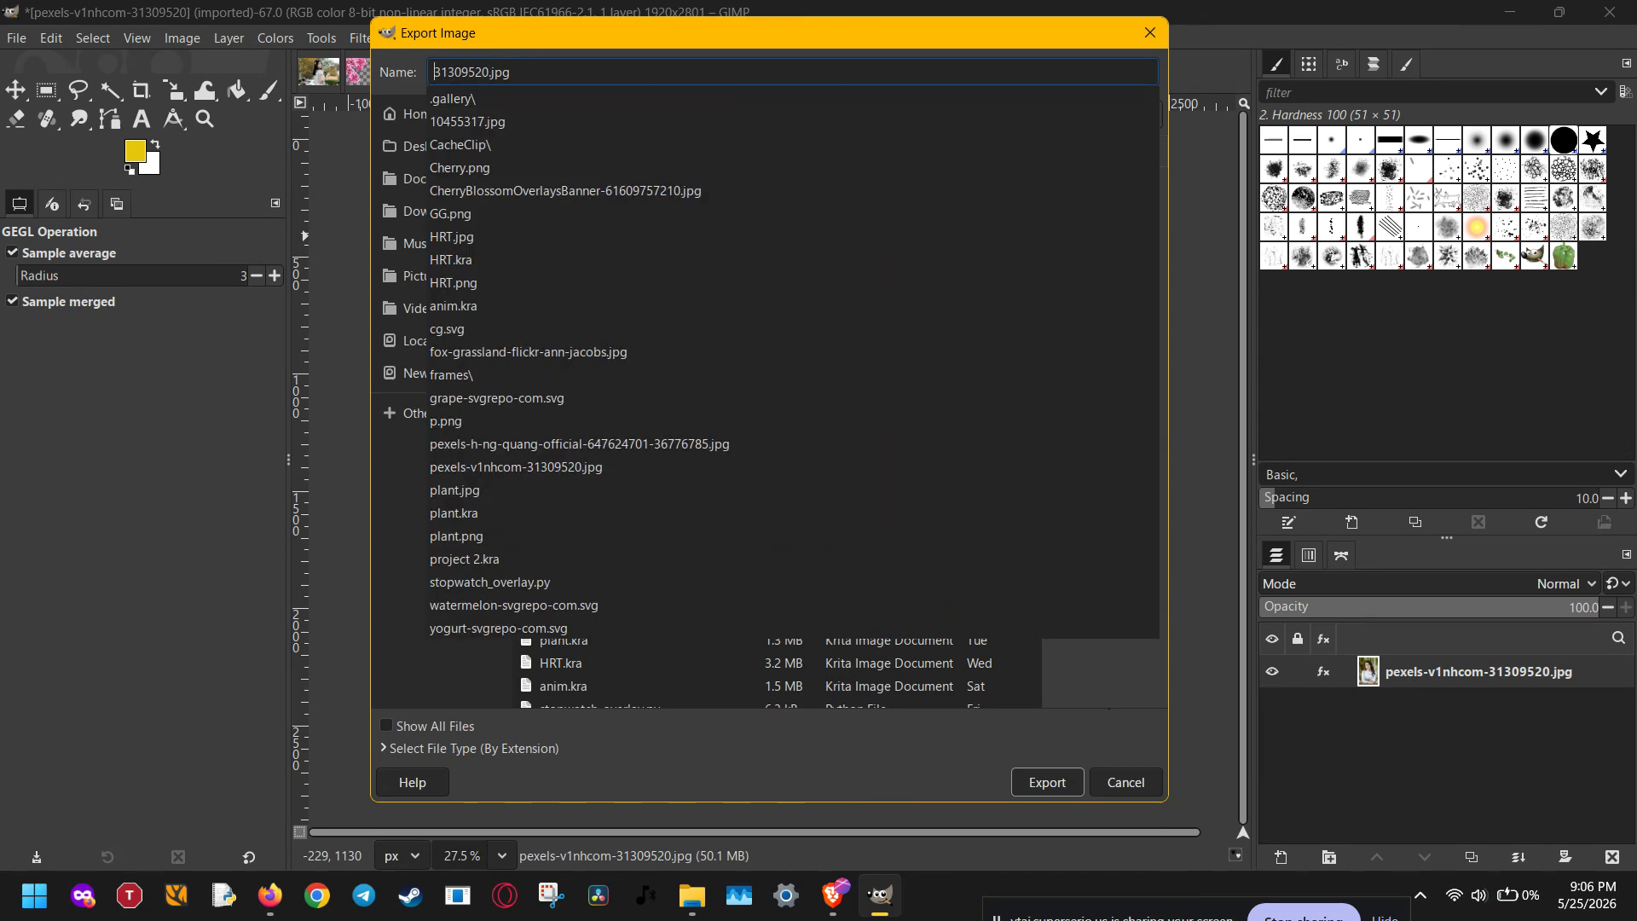
pyautogui.click(1044, 790)
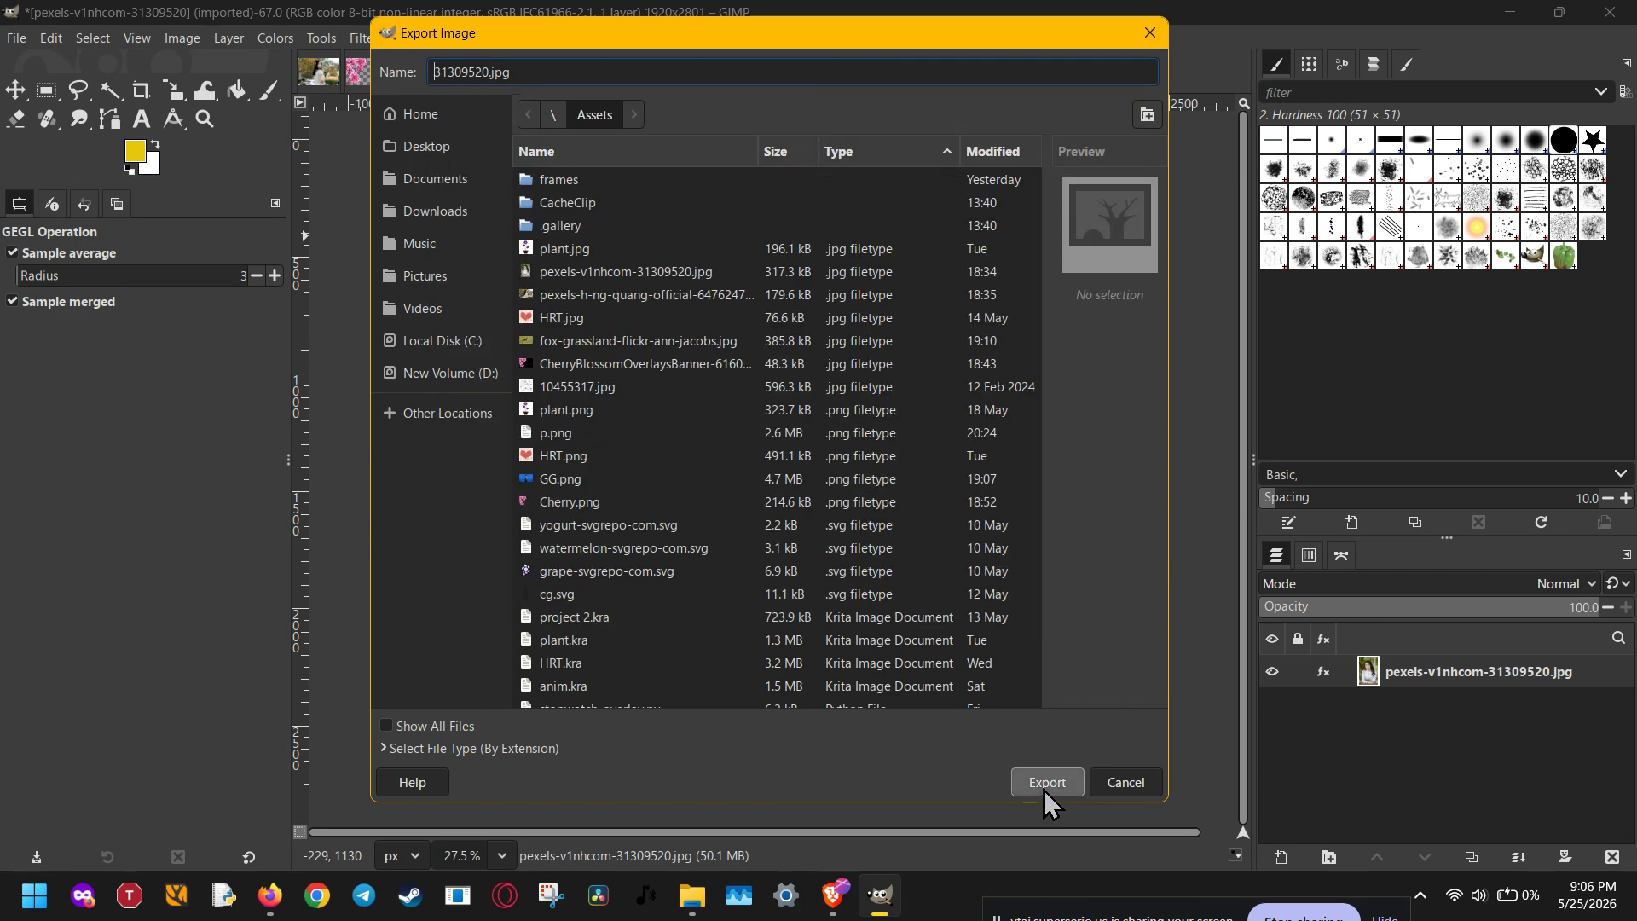
# Export 31309520.jpg at quality 90 and select it in the Assets folder in File Explorer.
pyautogui.click(1044, 782)
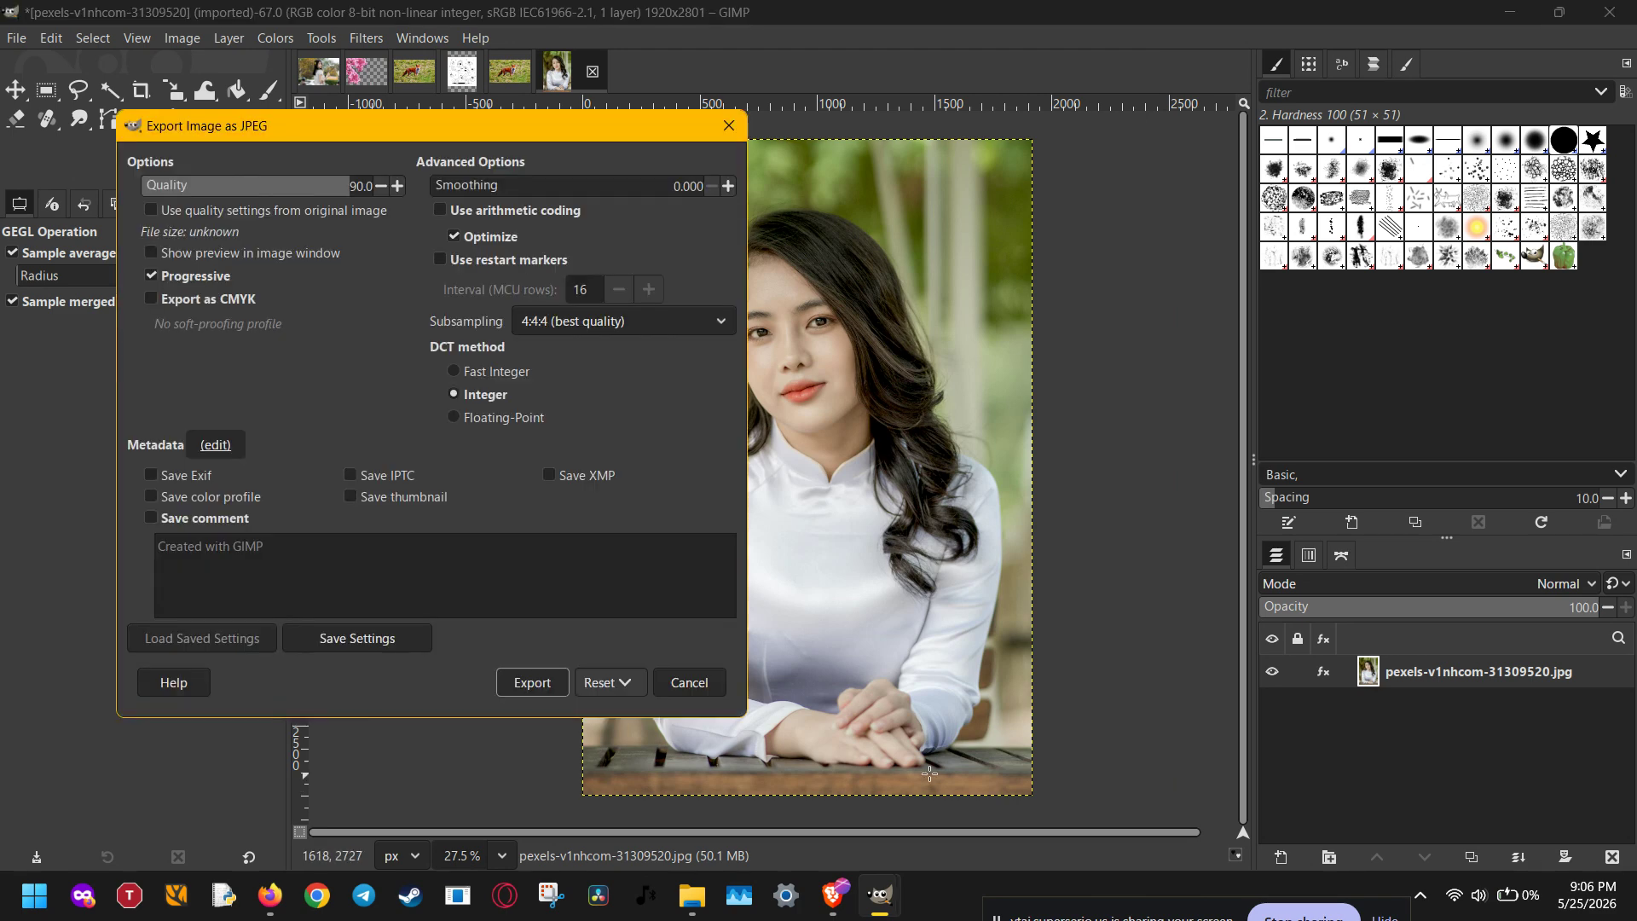
pyautogui.click(530, 687)
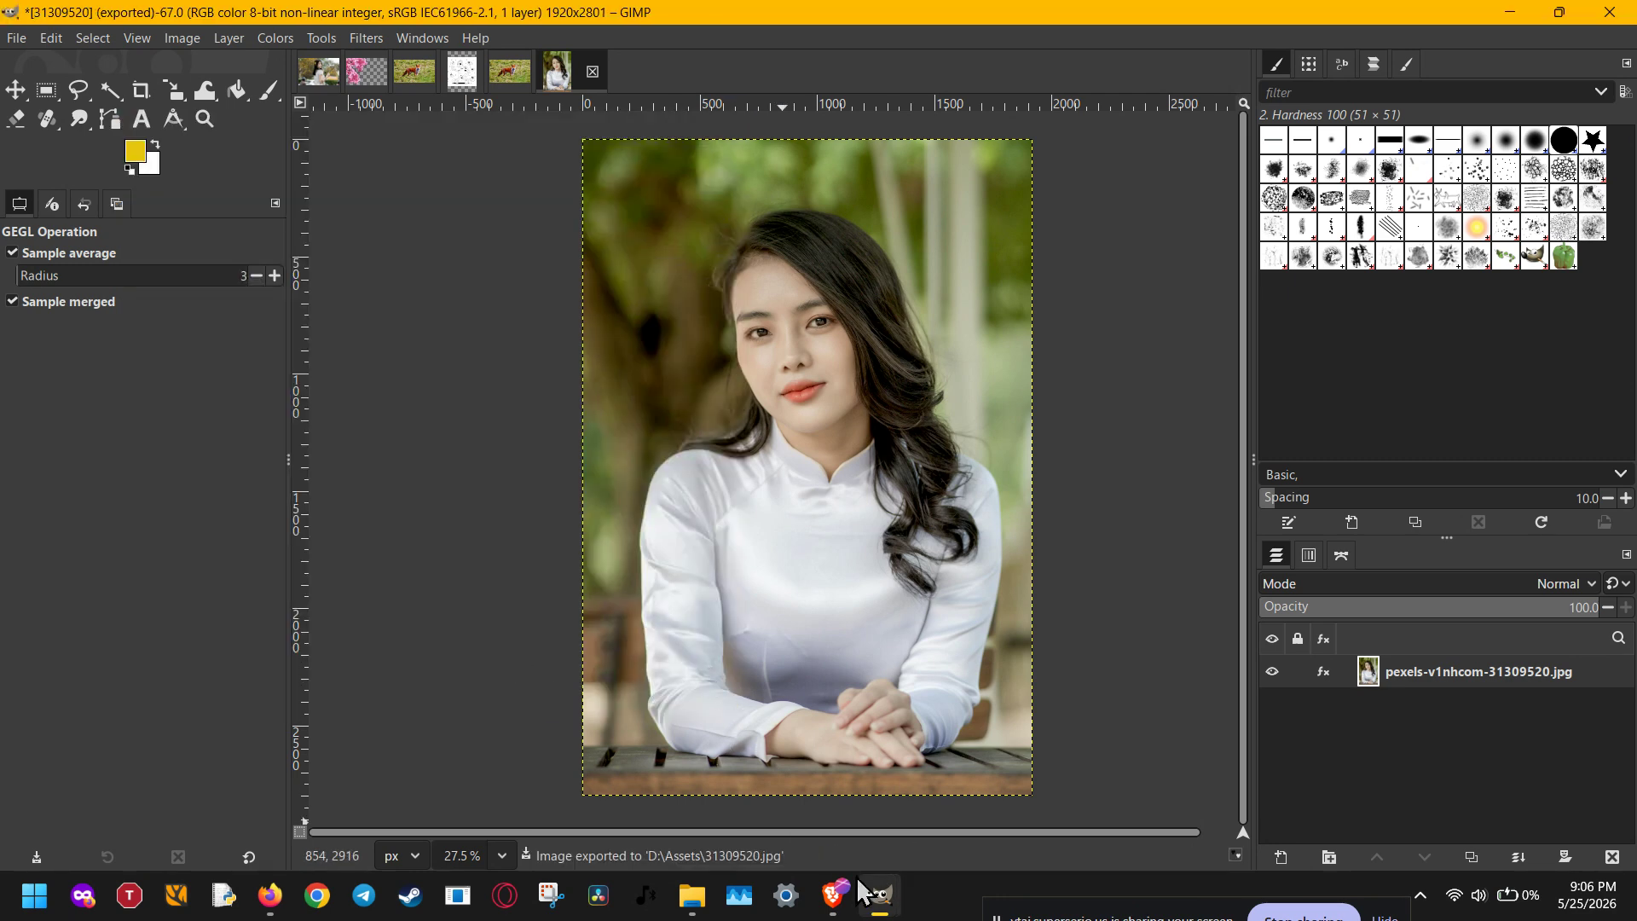
pyautogui.click(704, 893)
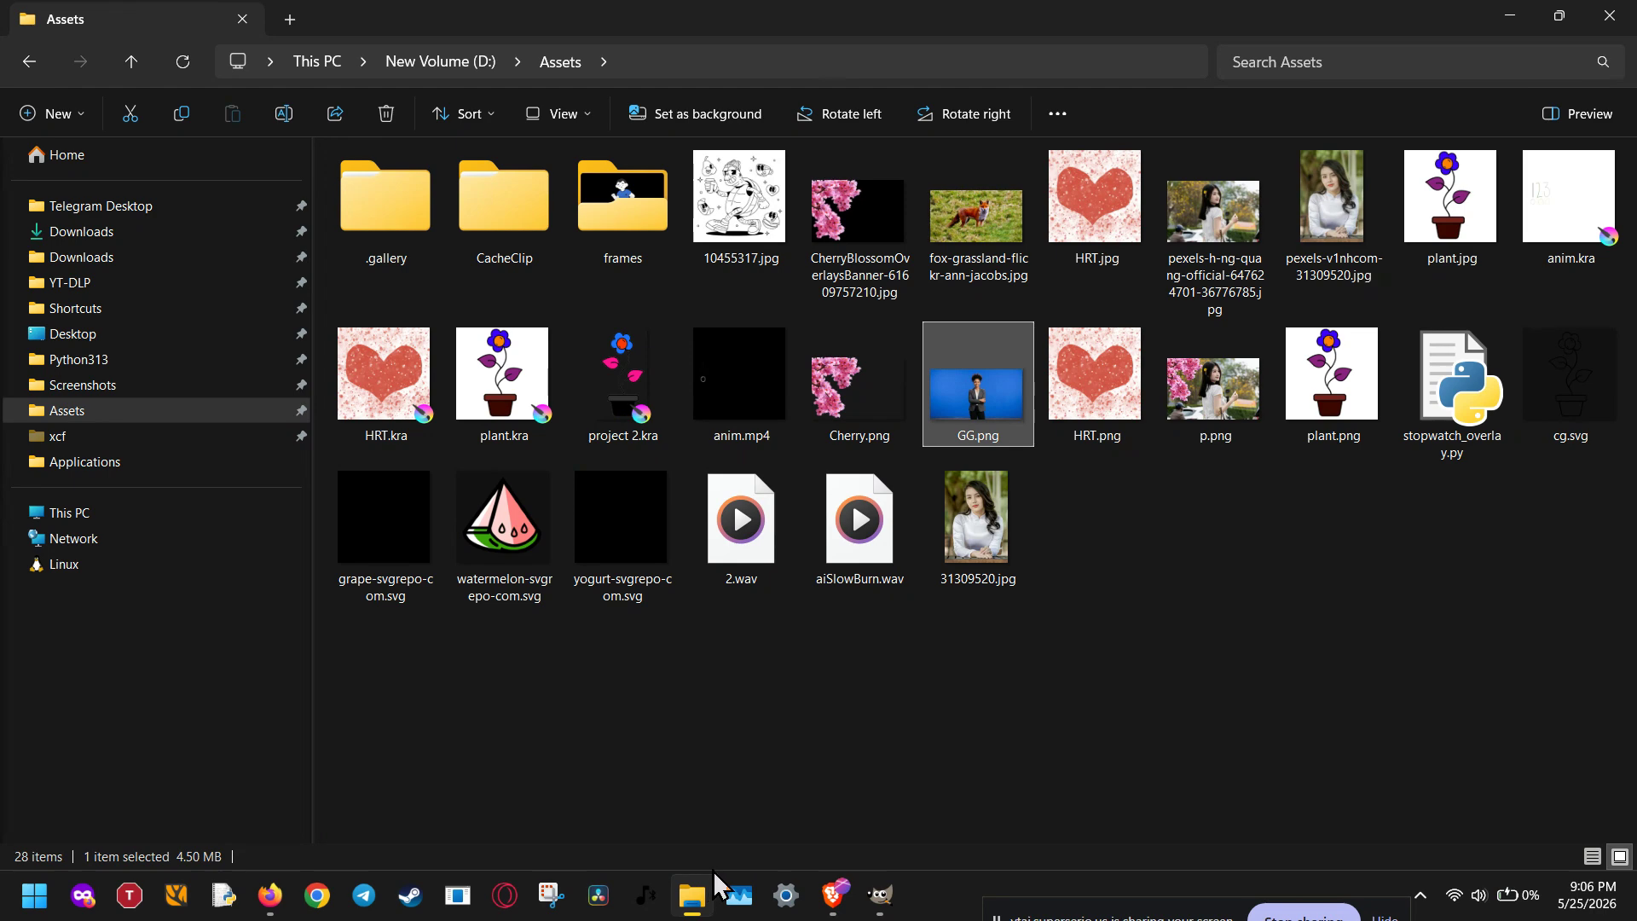
pyautogui.click(1013, 558)
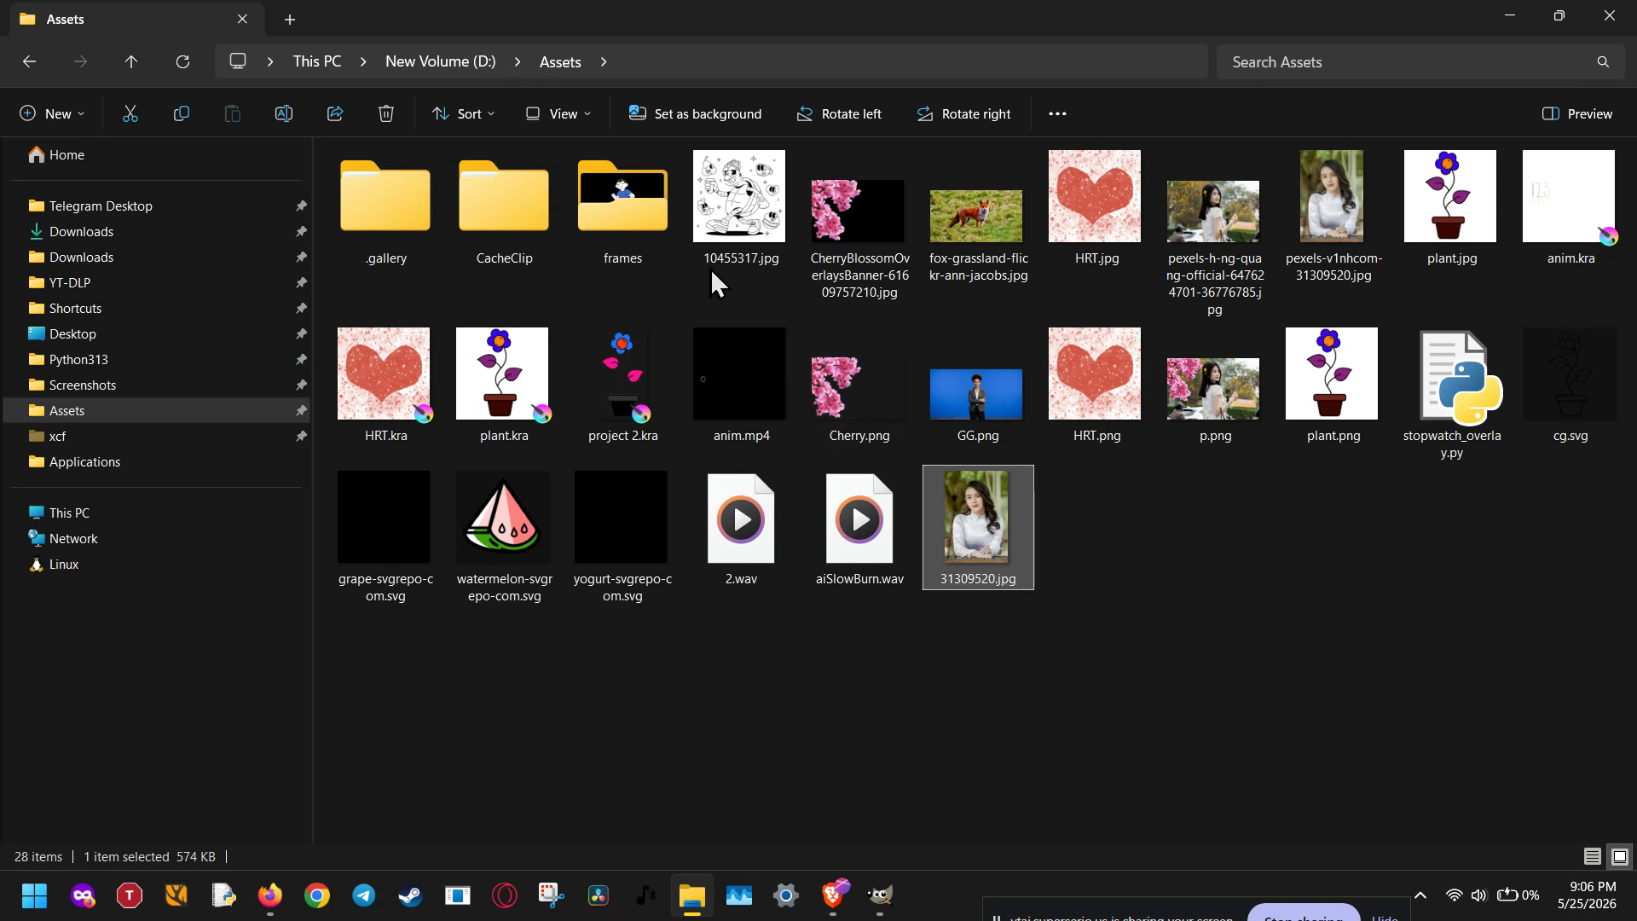